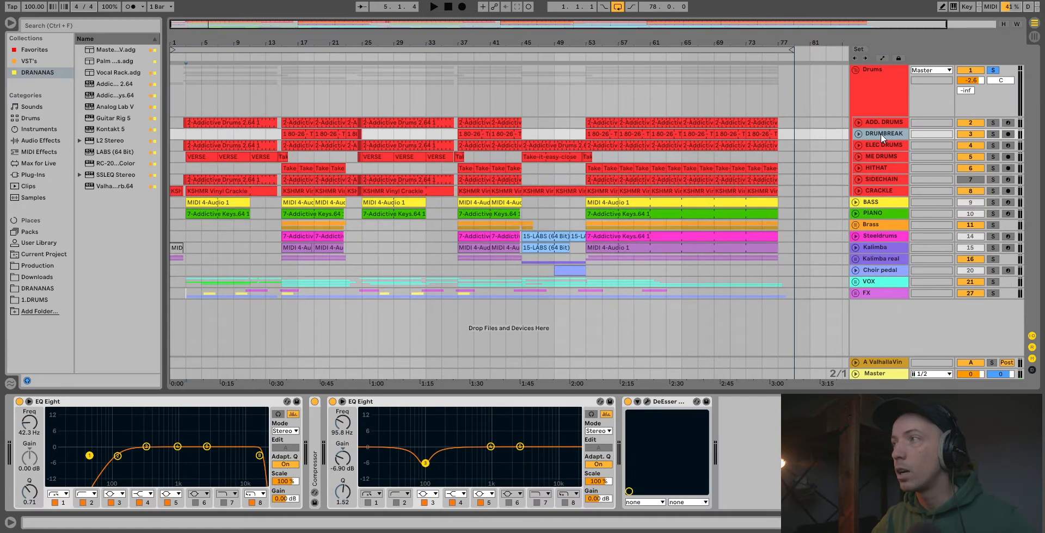
Solo the DRUMBREAK track, play the arrangement from bar 15 and show the track's effect chain
left_click(993, 134)
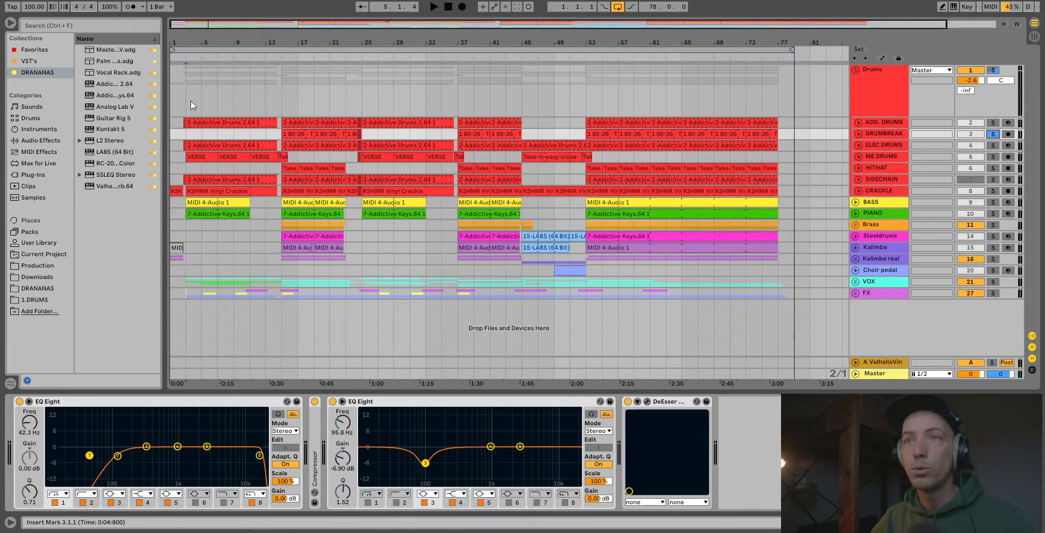
left_click(185, 108)
key("space")
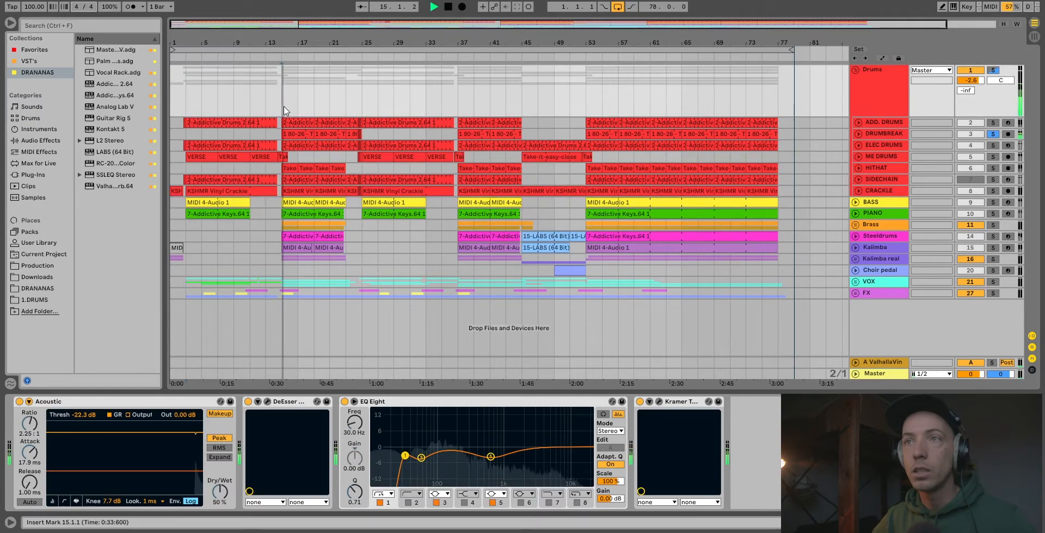
left_click(874, 133)
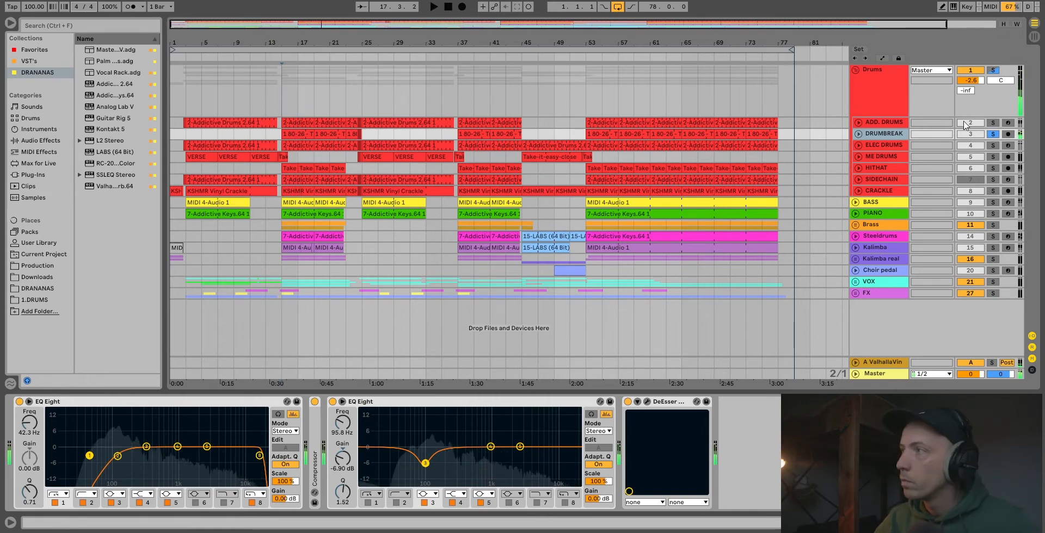
key("space")
Solo the ADD. DRUMS track and listen to it from bar 15 and again from bar 3
left_click(992, 122)
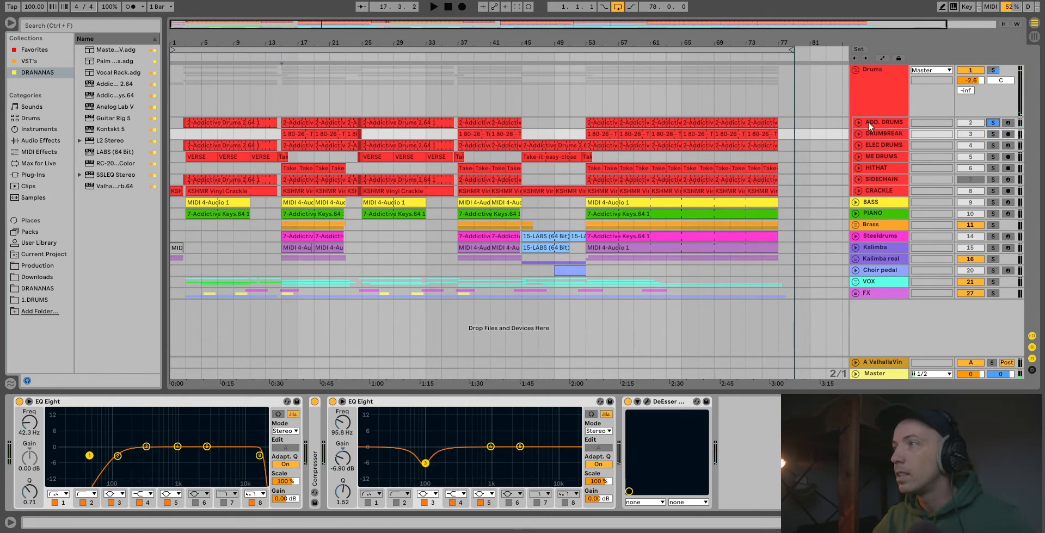
key("space")
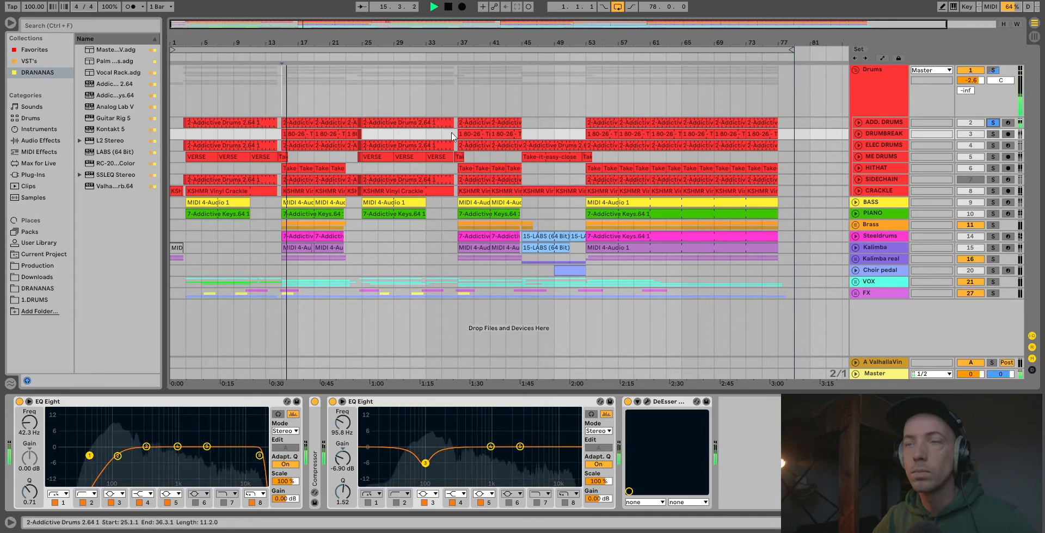
left_click(186, 112)
key("space")
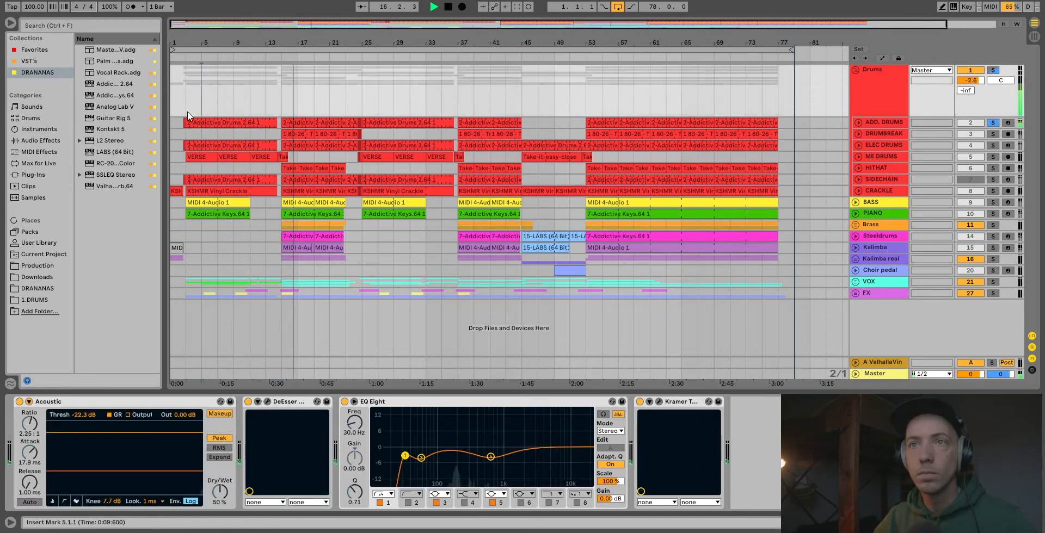
key("space")
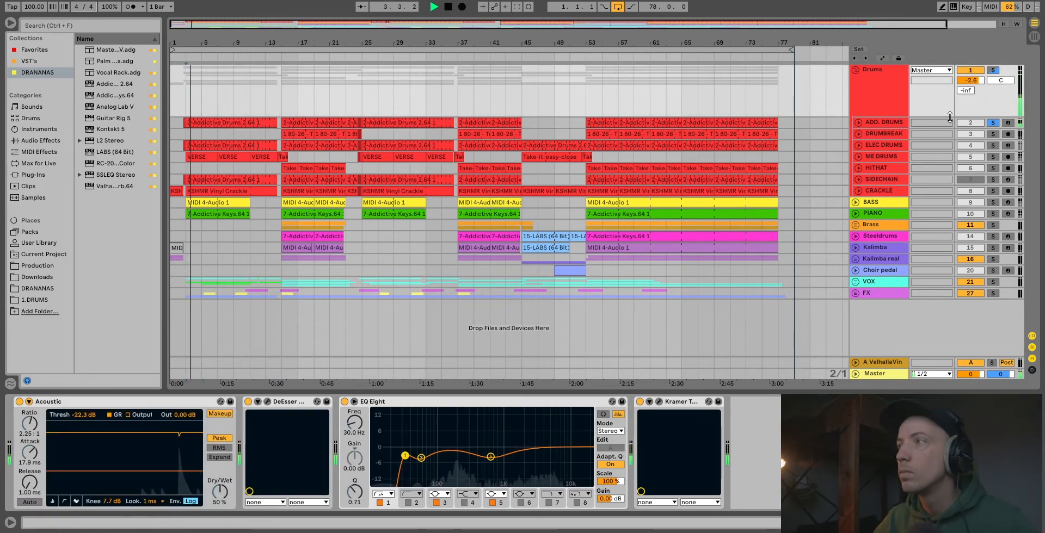
key("space")
Show the ELEC DRUMS track's devices, play the track soloed, and release its solo
left_click(883, 141)
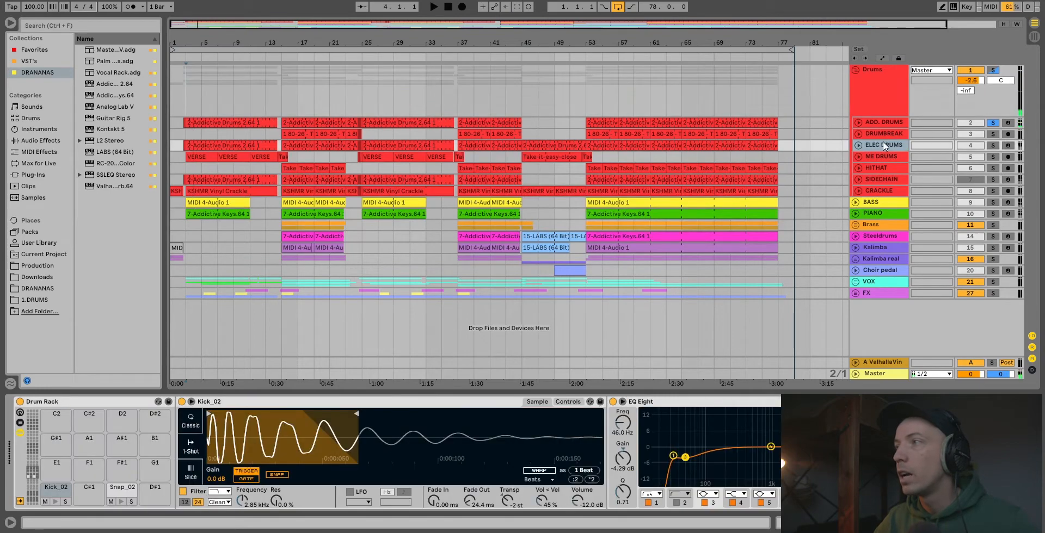
left_click(993, 146)
key("space")
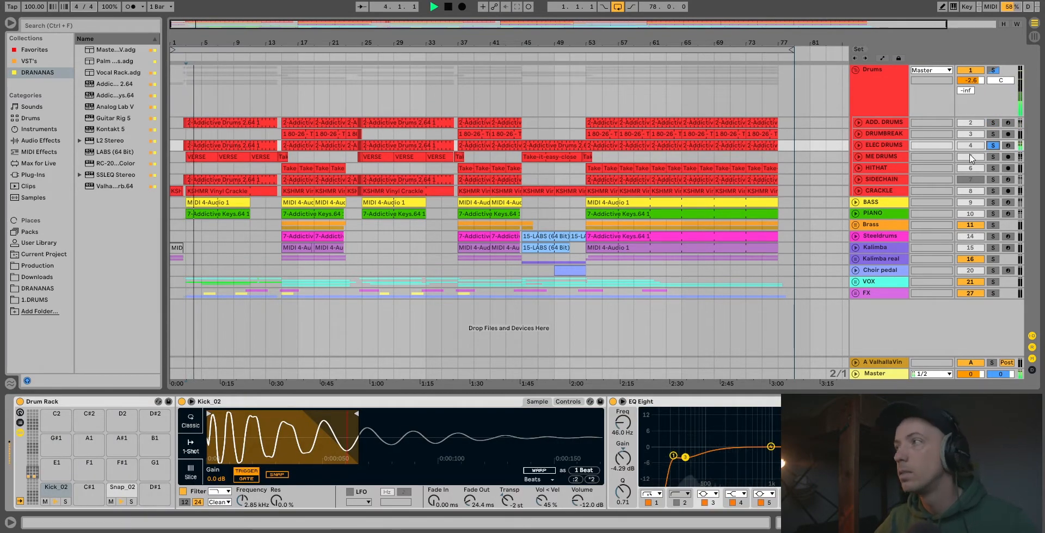
left_click(992, 146)
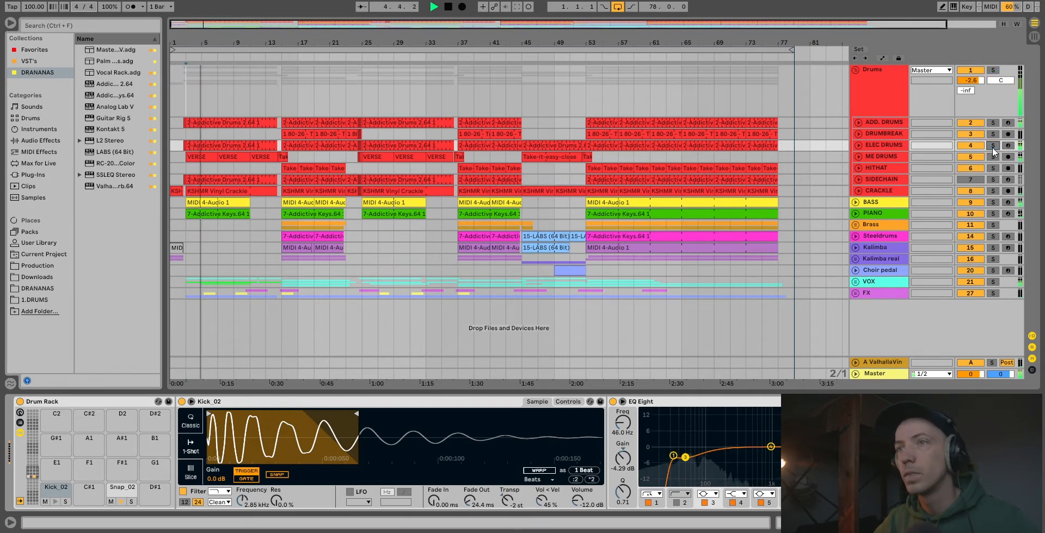
Listen to the soloed Drums group, to CRACKLE alone, and to the whole Drums group again
left_click(993, 70)
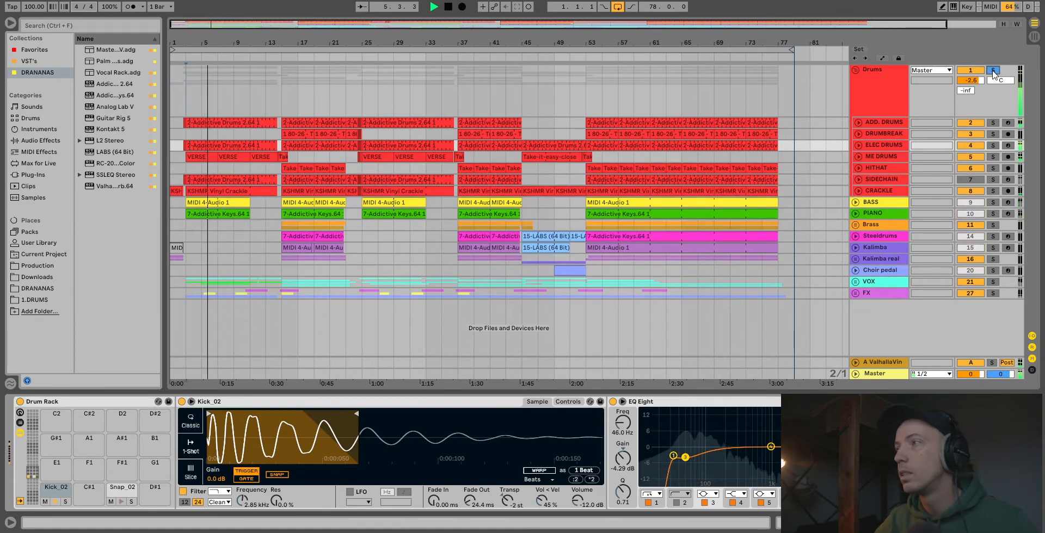
left_click(992, 191)
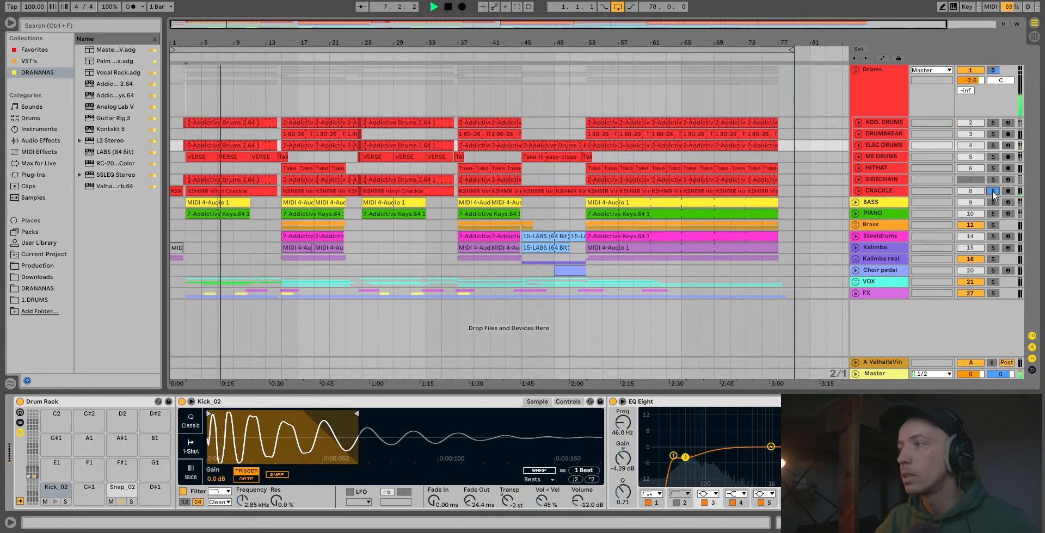
left_click(992, 70)
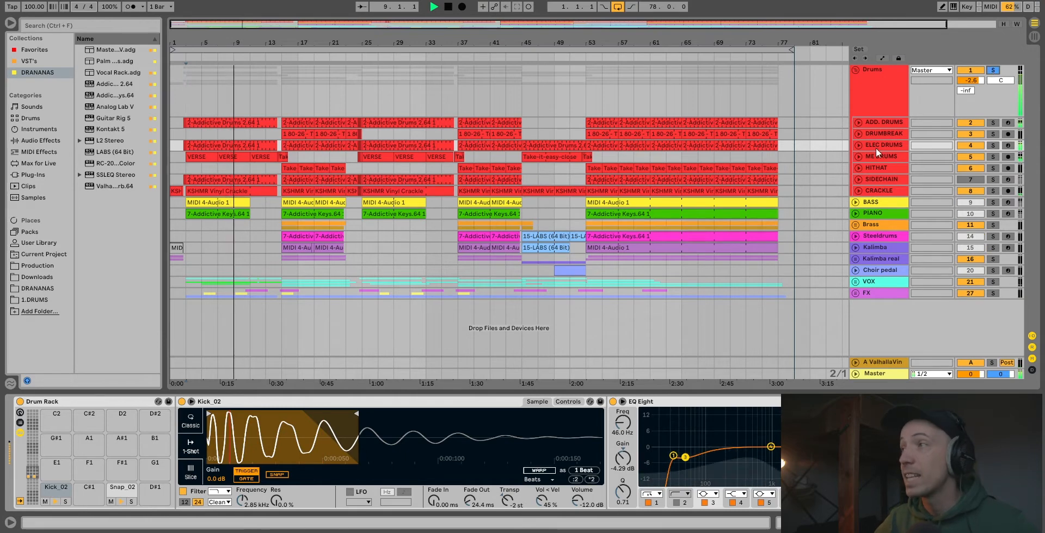
Play from bar 15 with the HITHAT track soloed, release its solo and stop playback
left_click(285, 114)
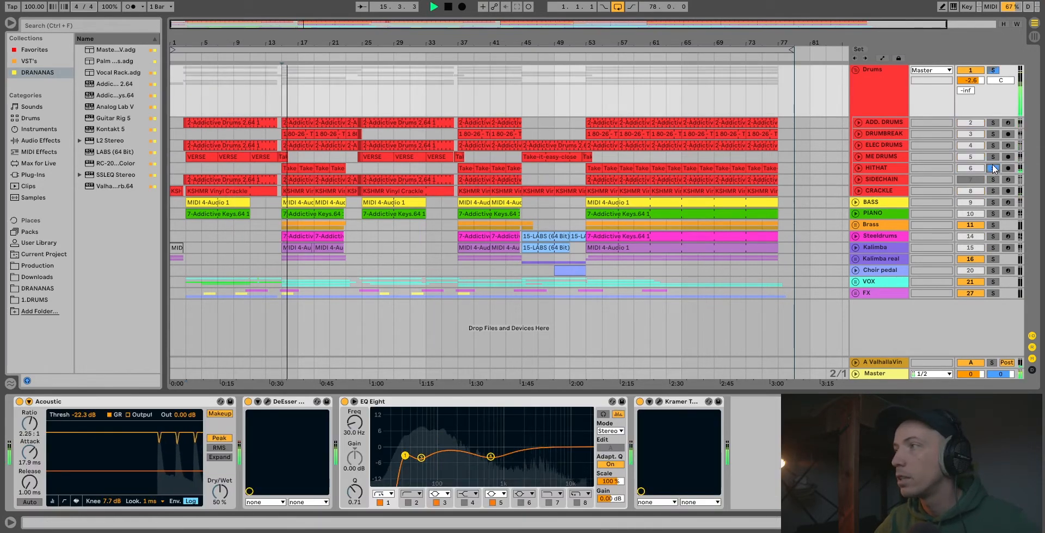
left_click(991, 167)
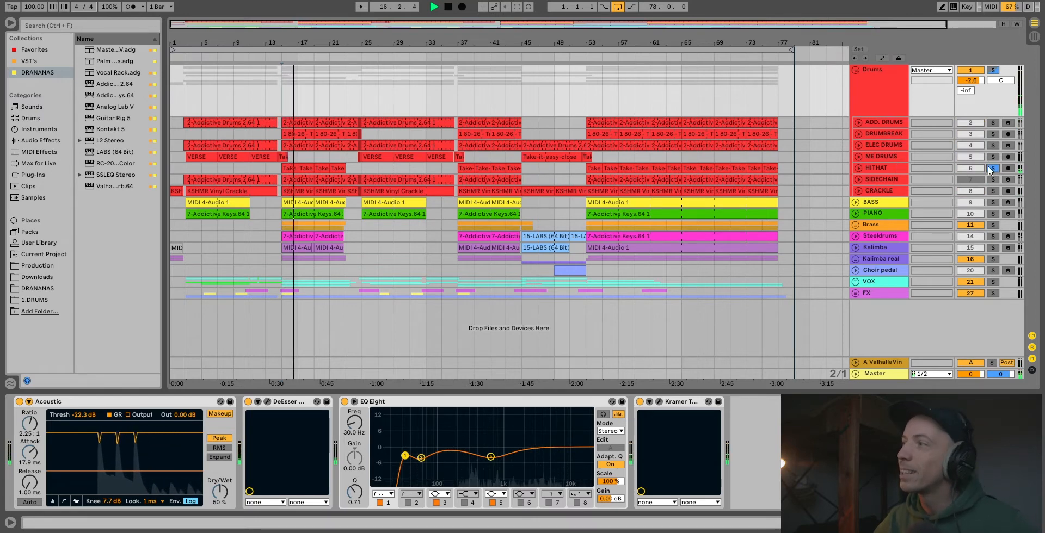
left_click(992, 168)
key("space")
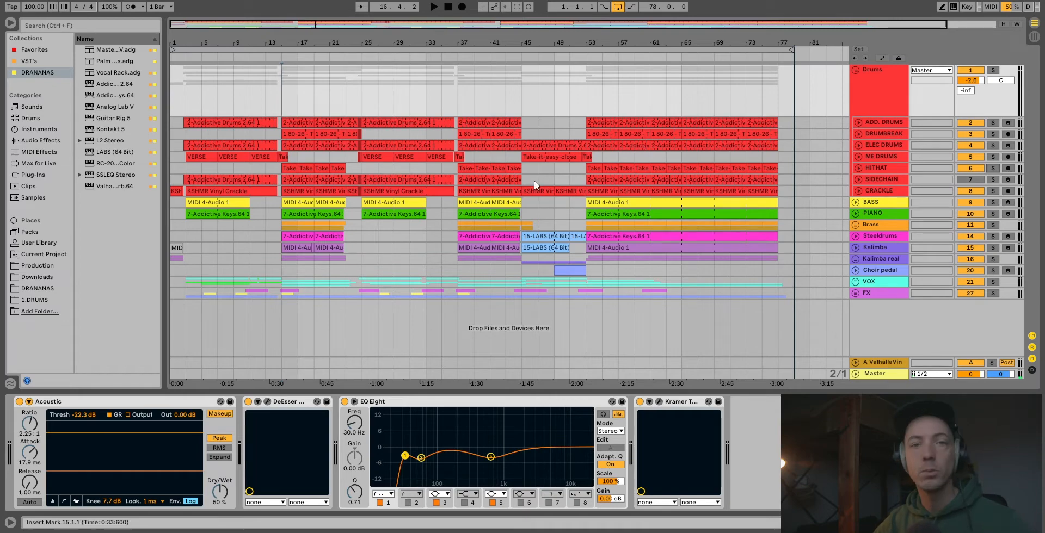
Show the DRUMBREAK track's effect chain and briefly expand and collapse the track
left_click(874, 134)
left_click(858, 134)
left_click(858, 134)
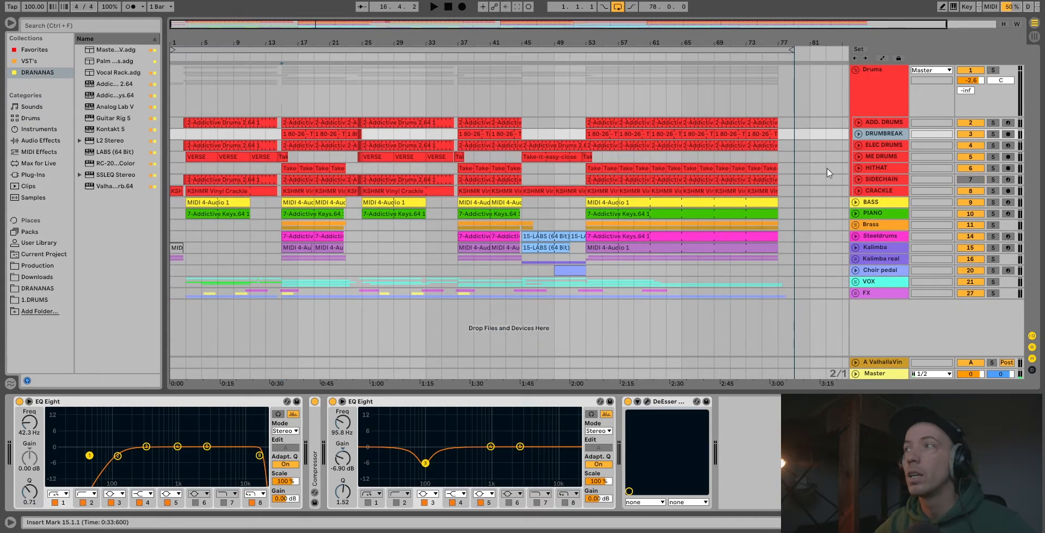
Collapse the Drums group, solo it and start playback from bar 15
left_click(858, 71)
left_click(995, 71)
key("space")
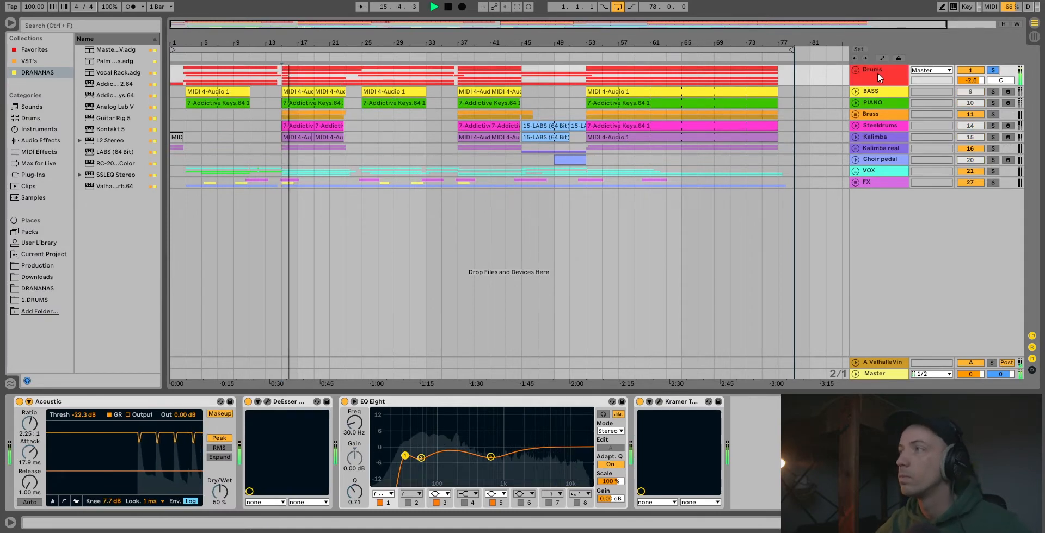
Add the BASS track to the solo, expand it and show its device chain
left_click(991, 91)
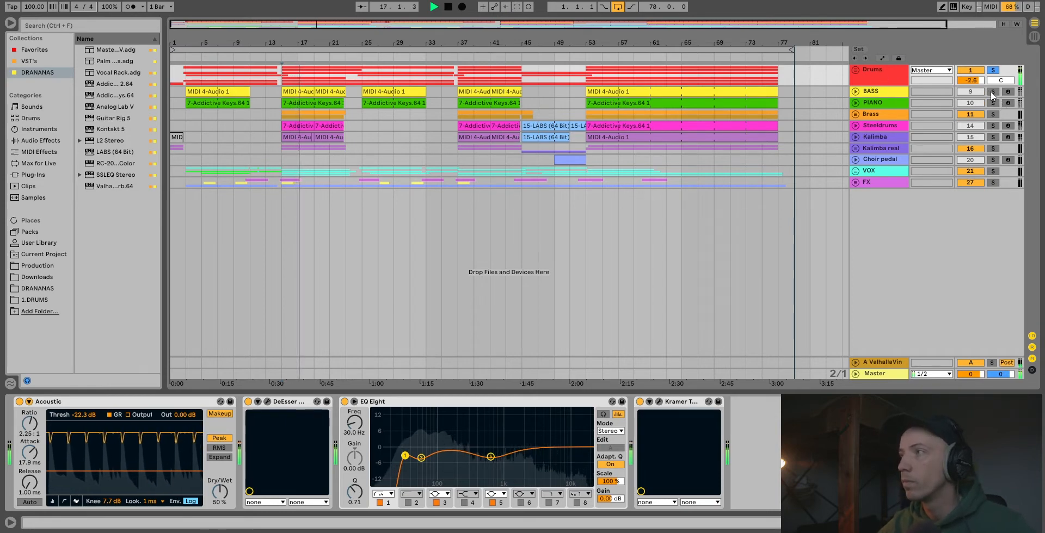
left_click(856, 91)
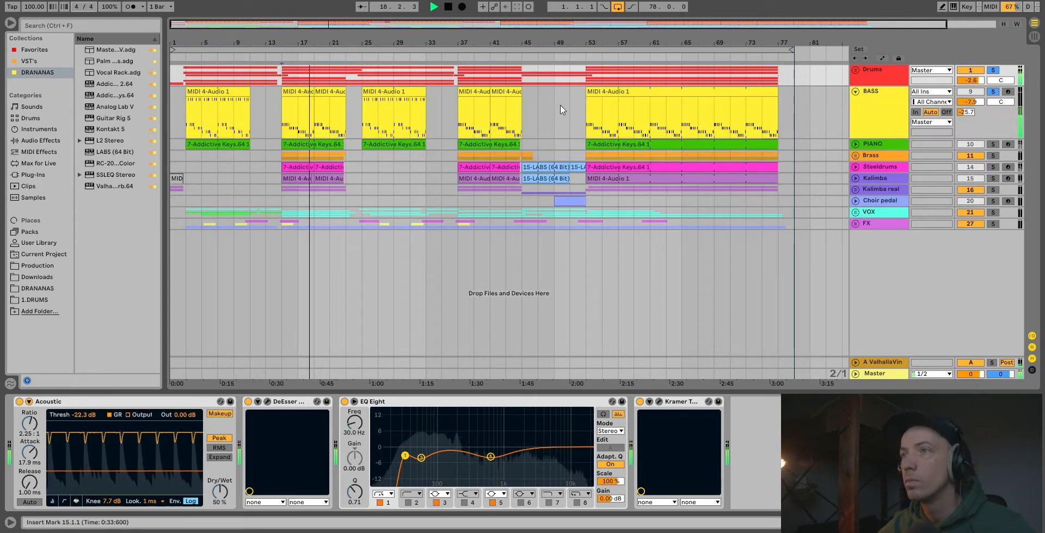
left_click(872, 114)
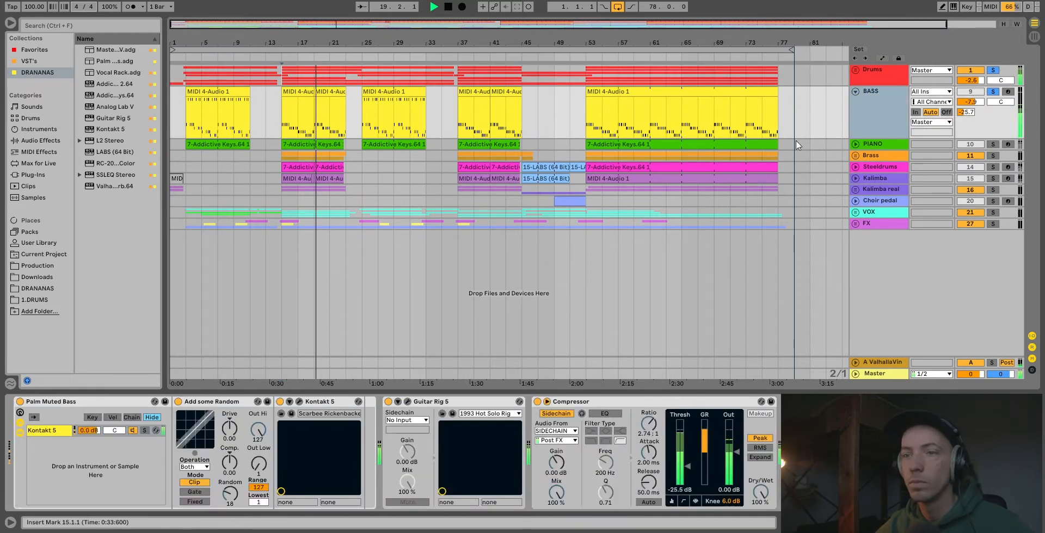
Stop playback and open the BASS clip starting at bar 15 in the note editor
left_click(294, 90)
key("space")
double_click(294, 90)
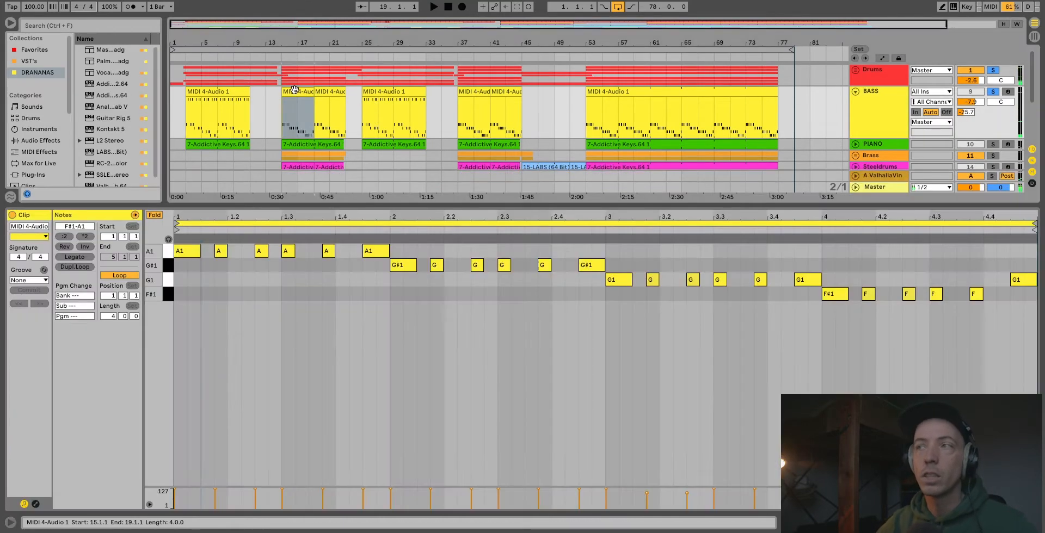
Examine the bass clip's note pattern across its four bars, from the first notes to the final bar
scroll(800, 183, "down", 3)
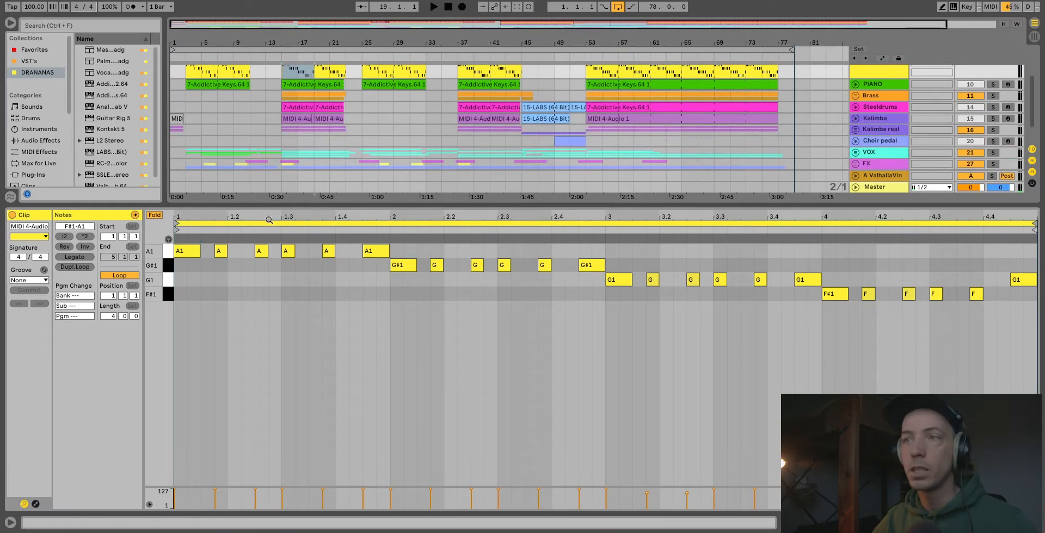
left_click(275, 215)
left_click_drag(185, 343, 1026, 243)
left_click_drag(1019, 330, 180, 236)
left_click(242, 269)
left_click(310, 266)
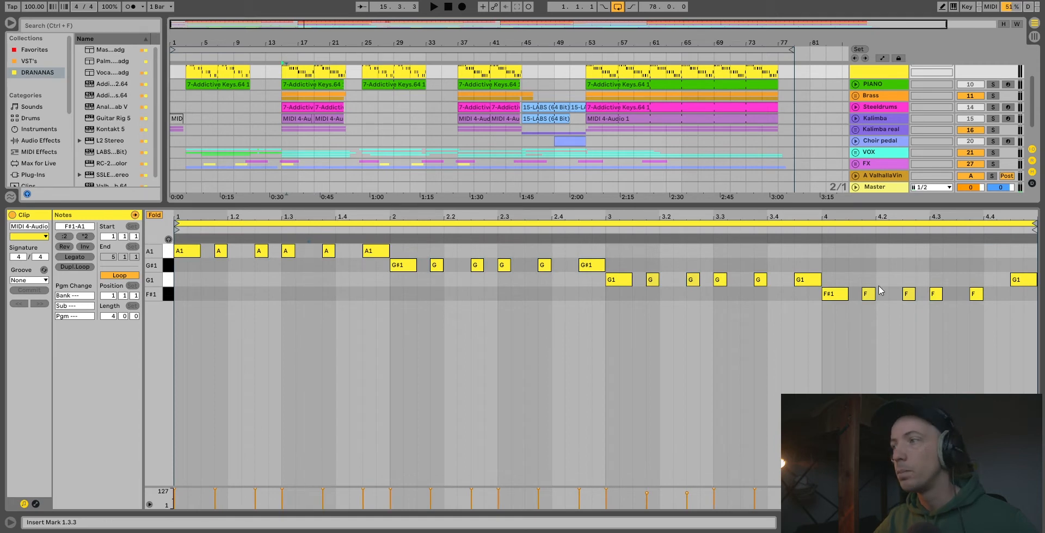
left_click_drag(811, 294, 852, 305)
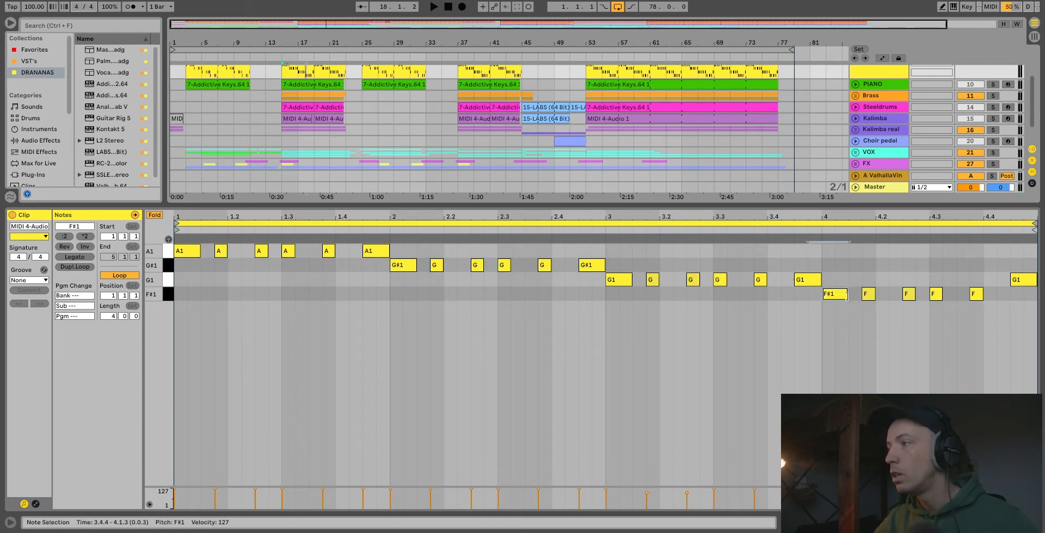
scroll(863, 163, "down", 2)
scroll(867, 163, "up", 3)
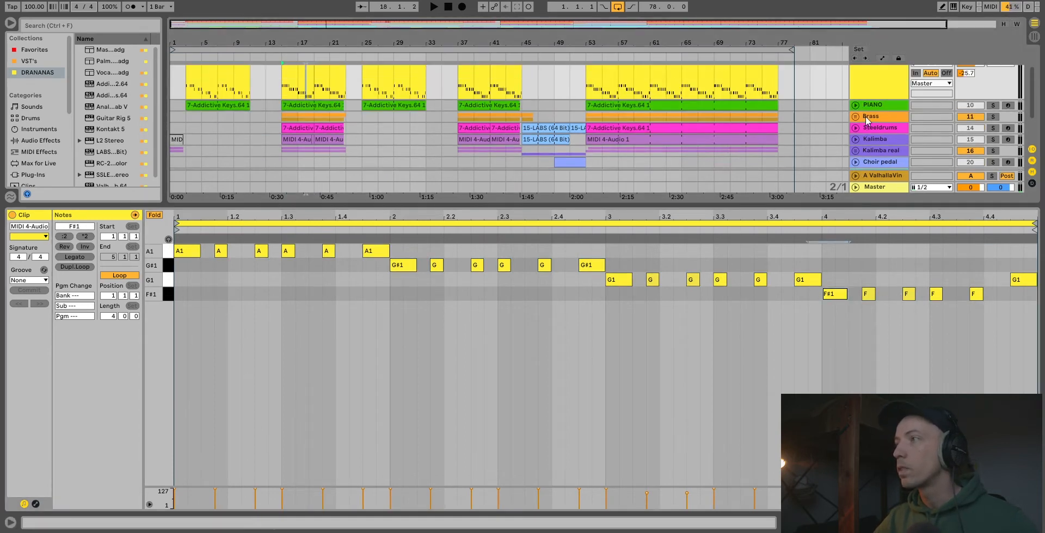
scroll(880, 106, "up", 2)
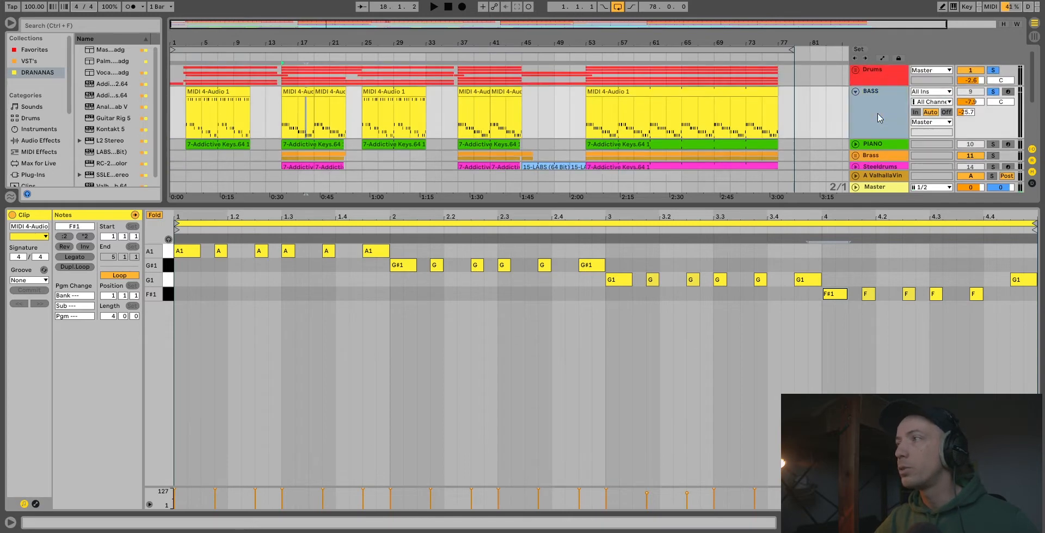
Inspect the BASS track's Kontakt 5 instrument window from its device chain and close it
left_click(884, 112)
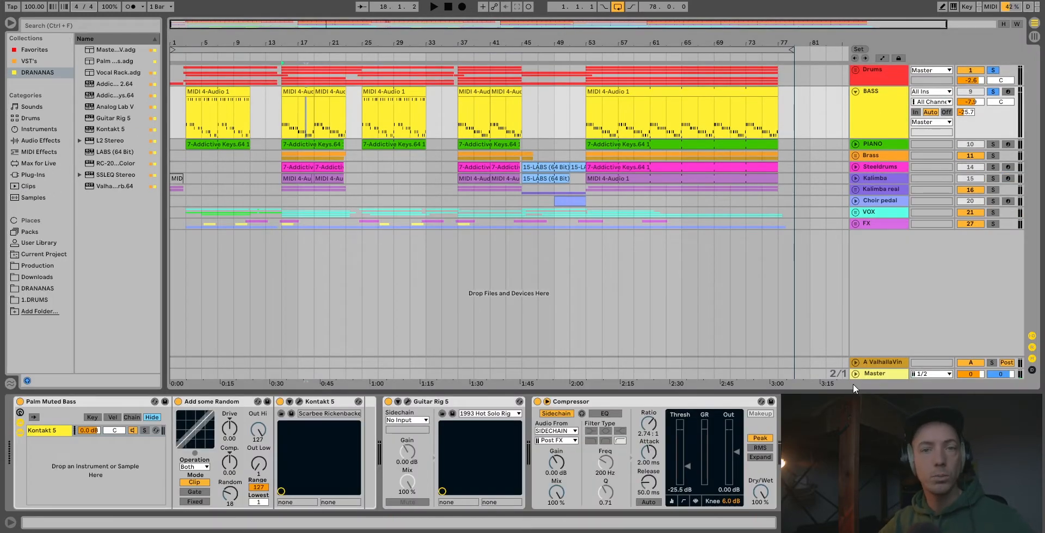
left_click(299, 401)
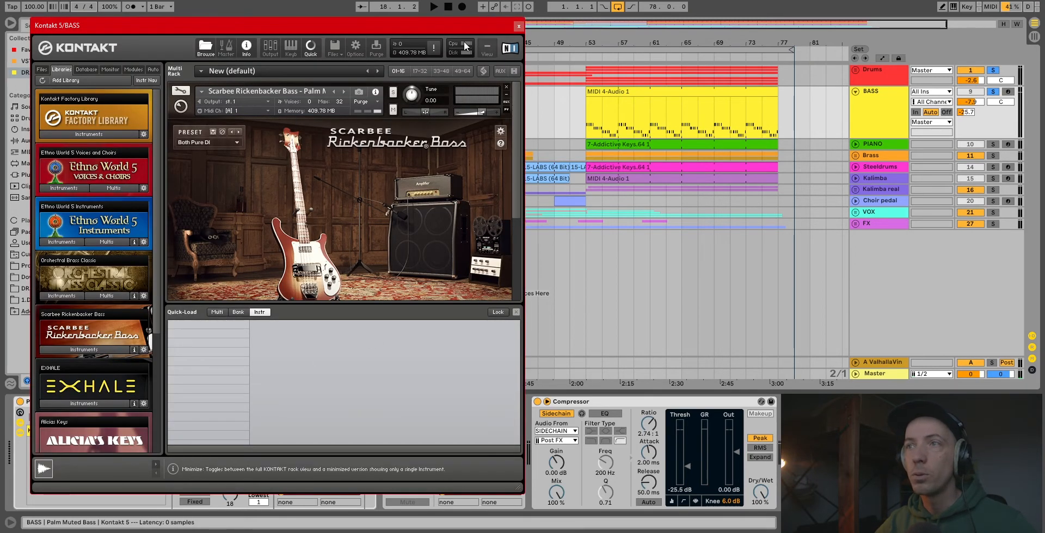
left_click(519, 26)
Collapse the BASS track, solo the PIANO track and play it from bar 15 with its devices shown
left_click(856, 92)
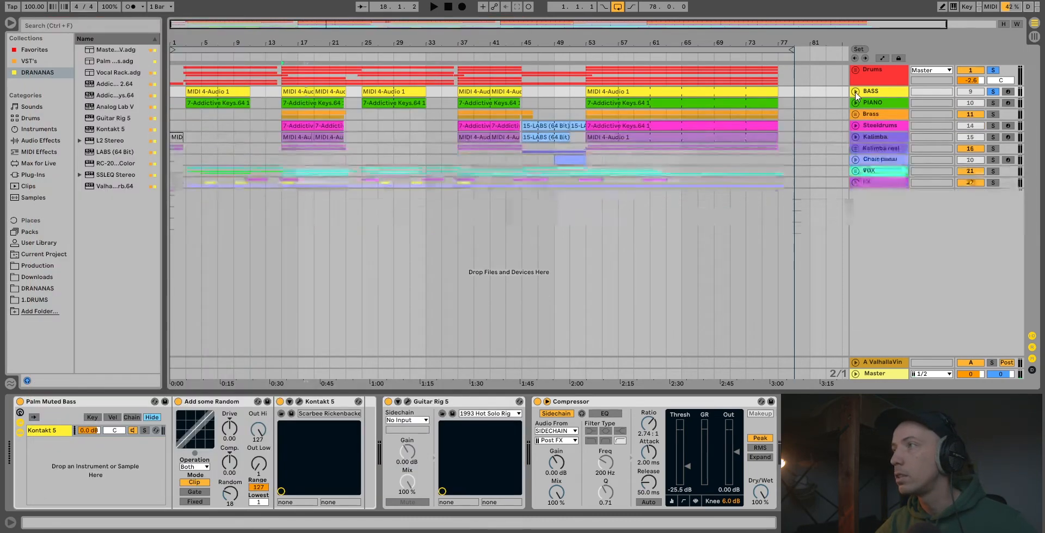
left_click(877, 103)
left_click(993, 102)
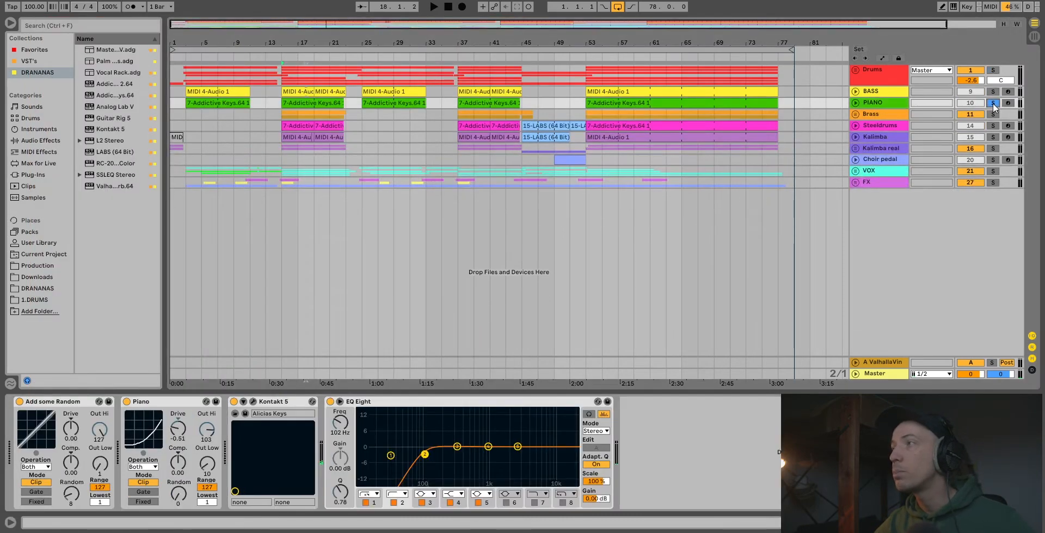
key("space")
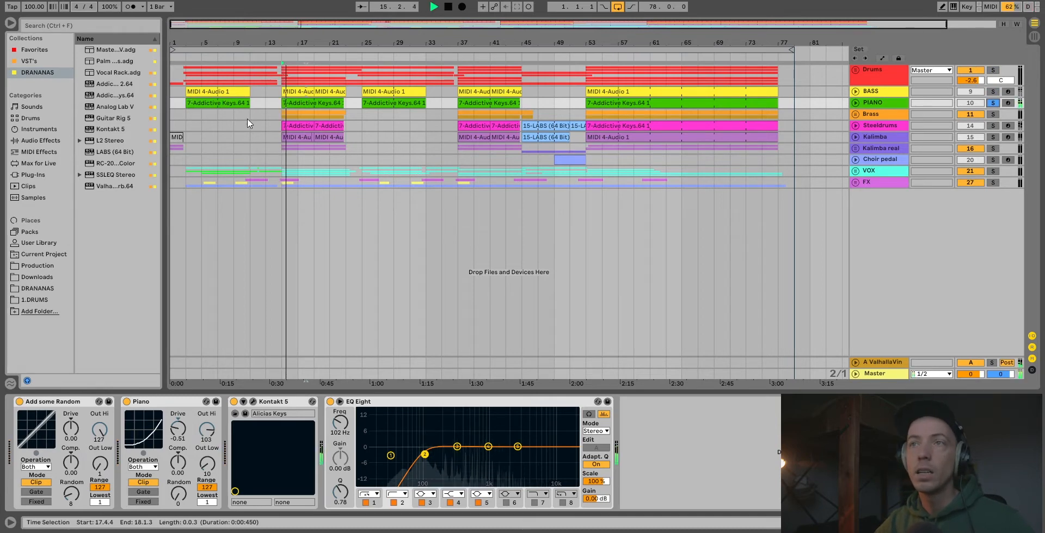
key("space")
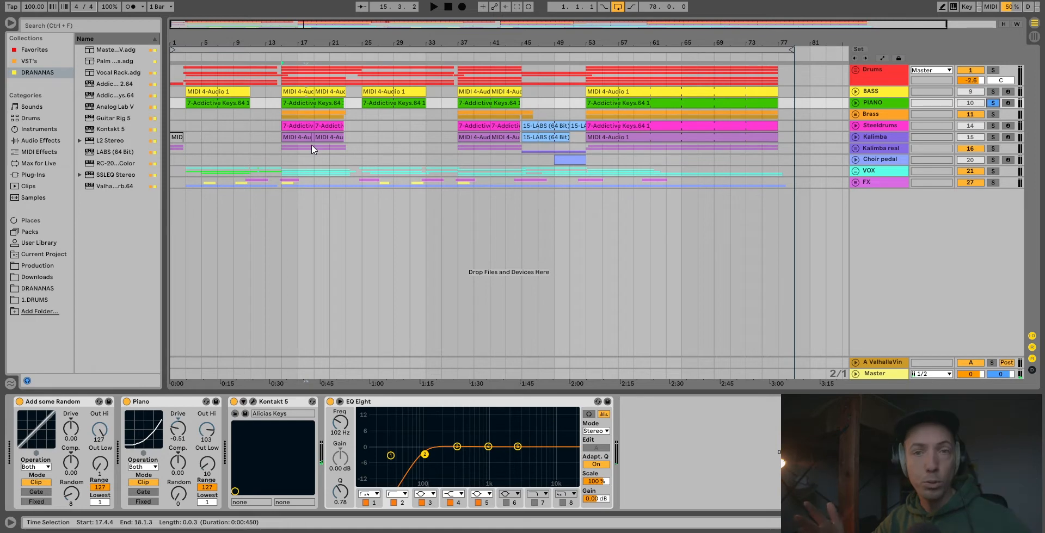
key("space")
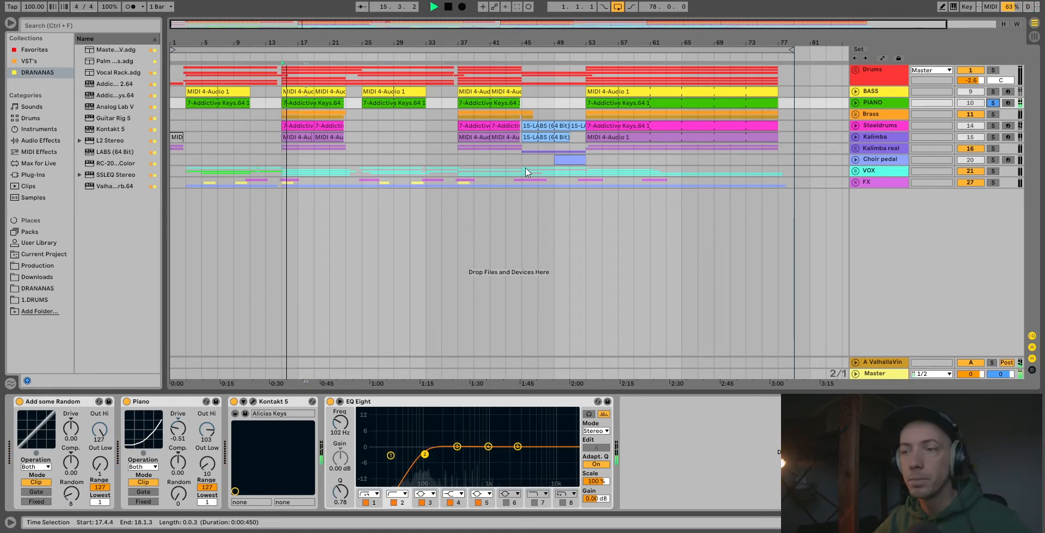
left_click(870, 102)
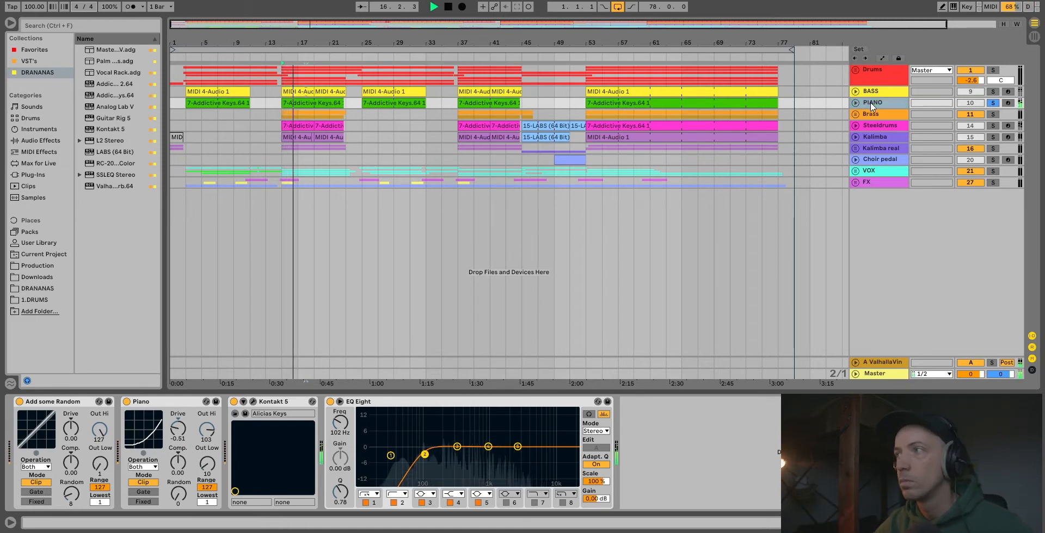
Expand the PIANO track, open its clip starting at bar 15 in the note editor and stop playback
left_click(855, 103)
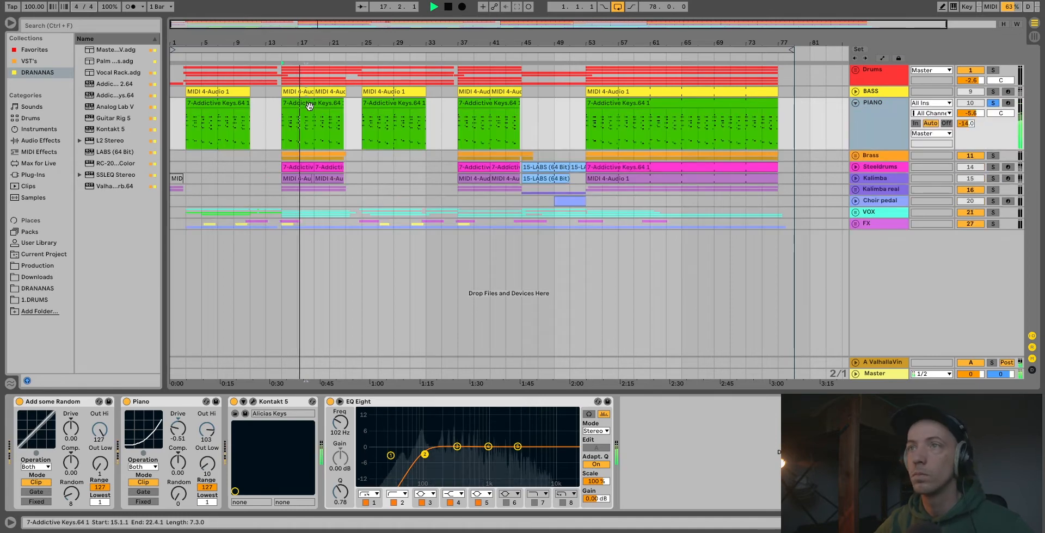
double_click(283, 125)
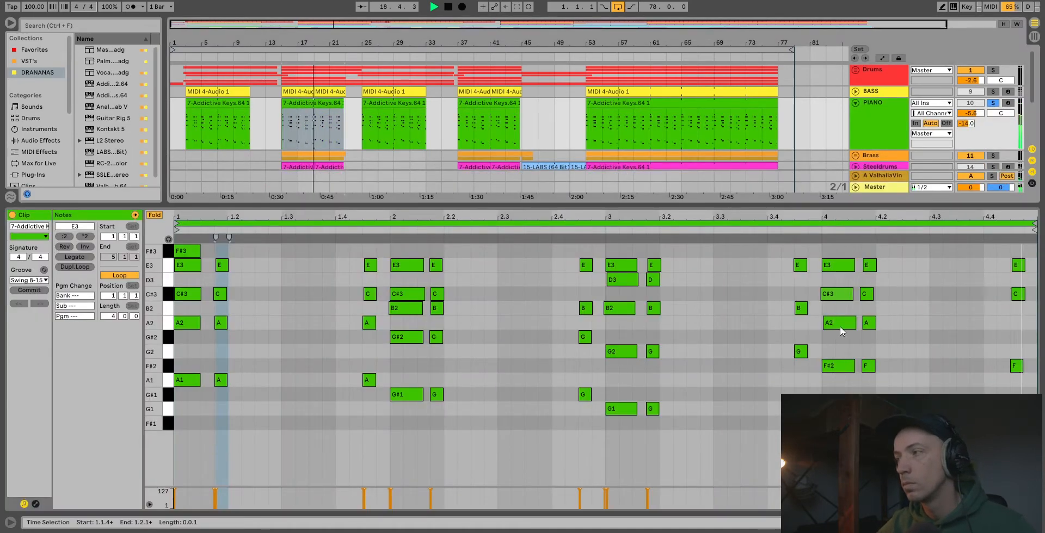
key("space")
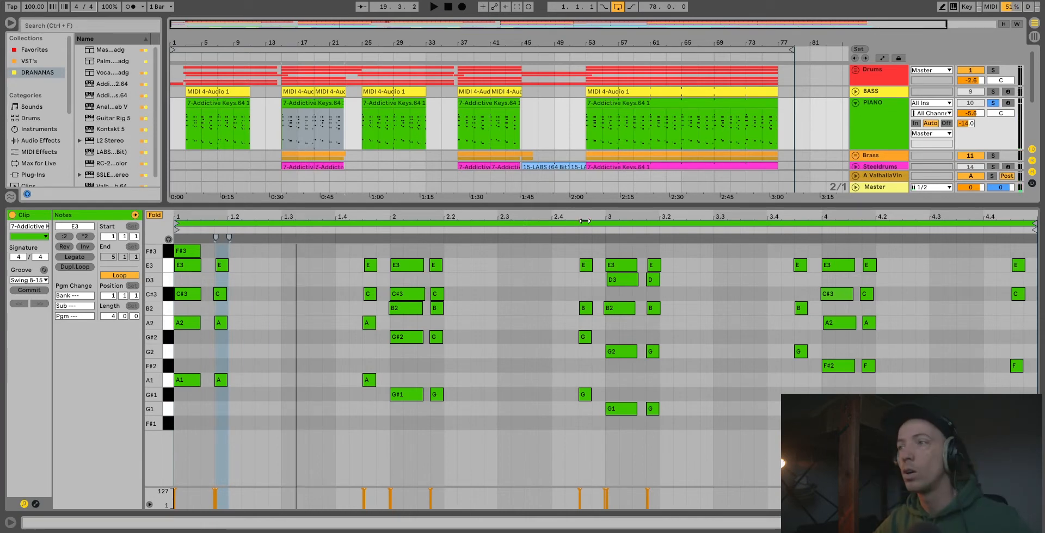
Inspect the PIANO track's device chain, selecting the Add some Random effect and the Kontakt 5 instrument
left_click(877, 131)
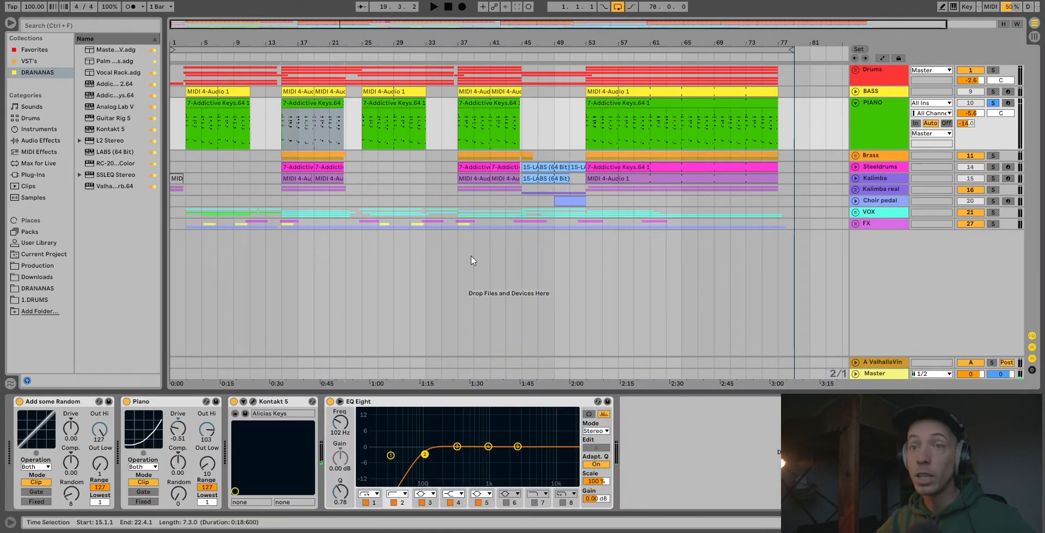
left_click(61, 407)
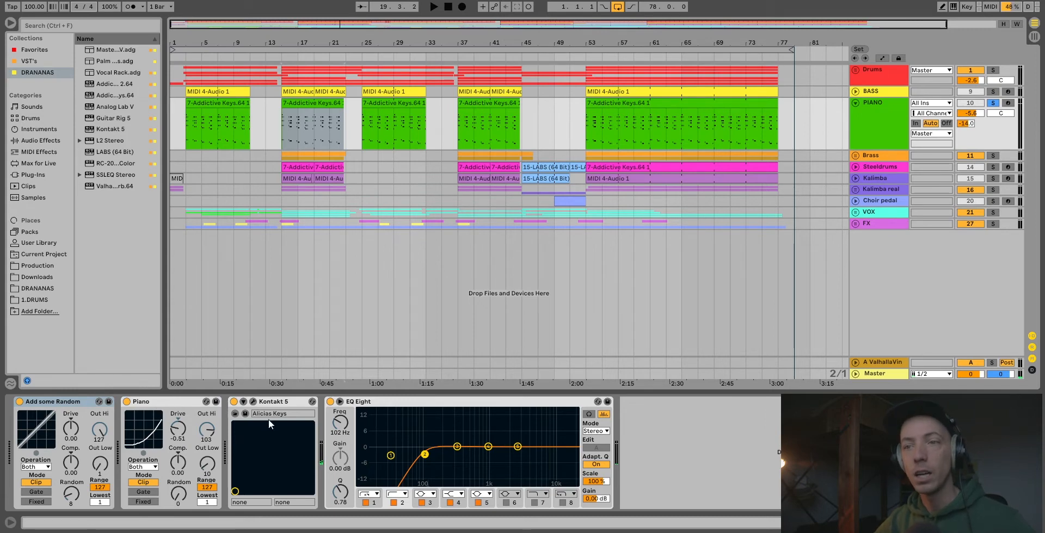
left_click(282, 406)
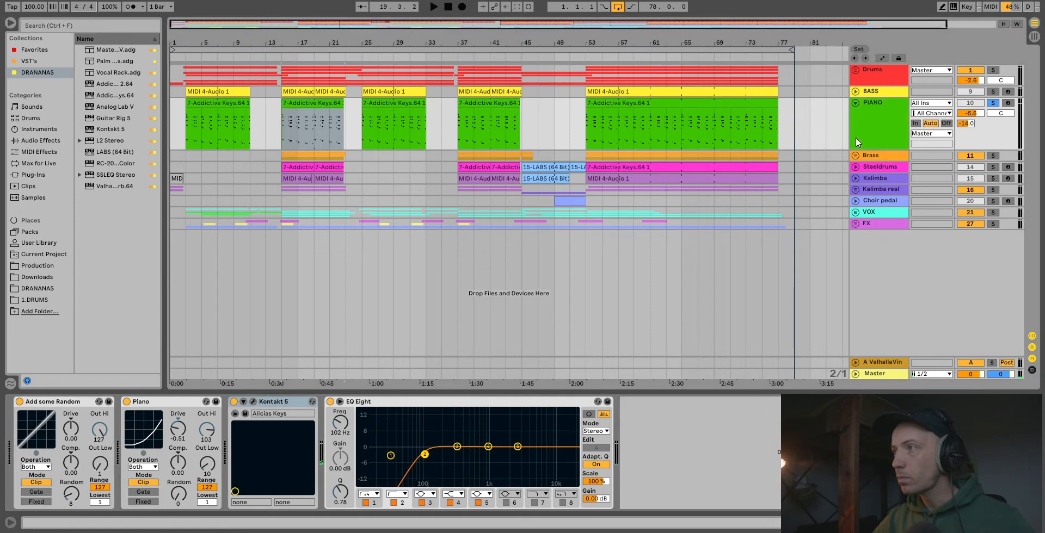
Reopen the PIANO clip starting at bar 15 and box-select its notes across all four bars
double_click(289, 106)
left_click_drag(315, 265, 970, 265)
left_click(278, 305)
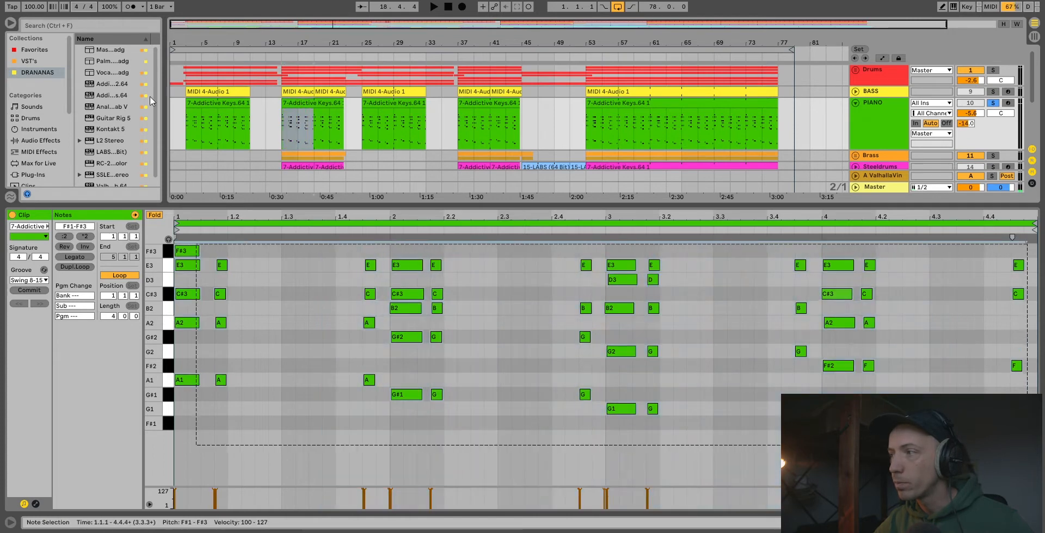
Collapse the PIANO track, solo the Brass group and set the start position to bar 15 in an enlarged arrangement view
left_click(855, 103)
left_click(866, 113)
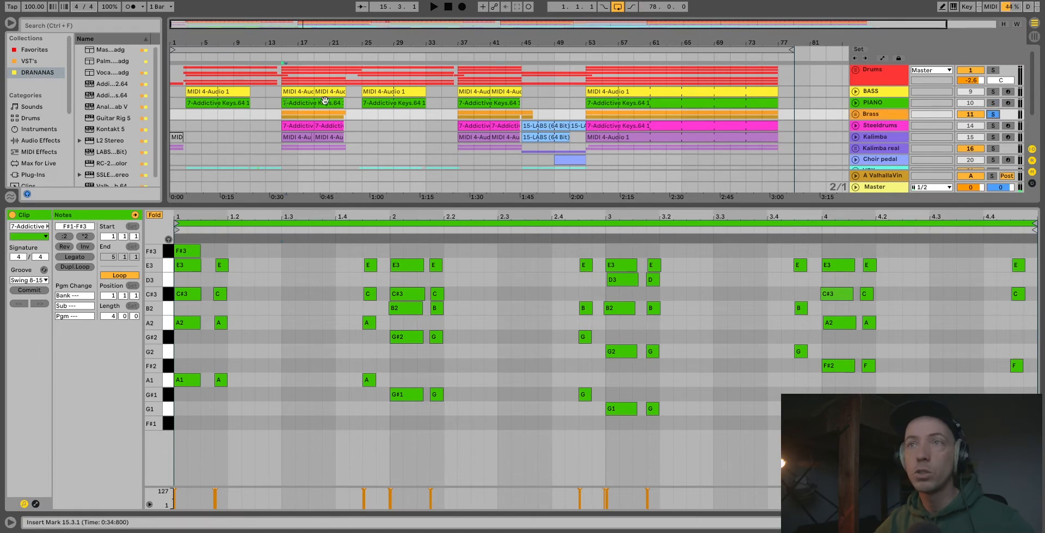
left_click(278, 117)
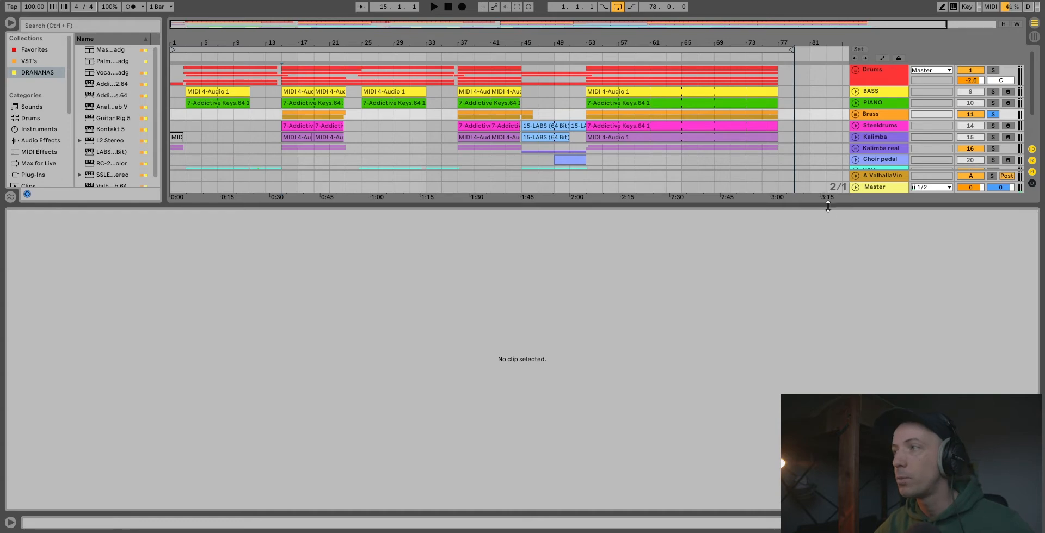
left_click_drag(826, 207, 811, 301)
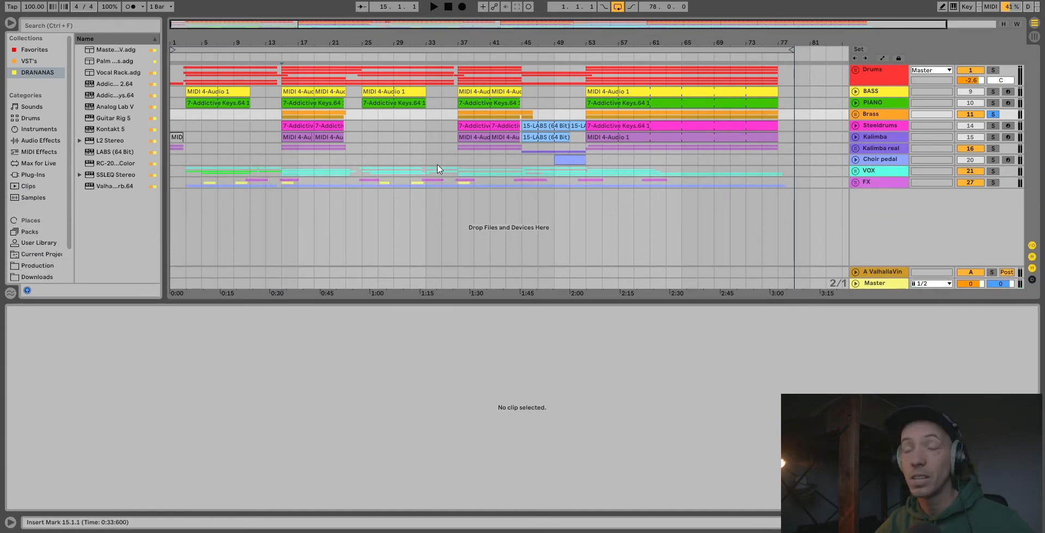
Expand the Brass group and play it from bar 15, adding the BASS, PIANO and Drums solos before clearing all solos
left_click(855, 115)
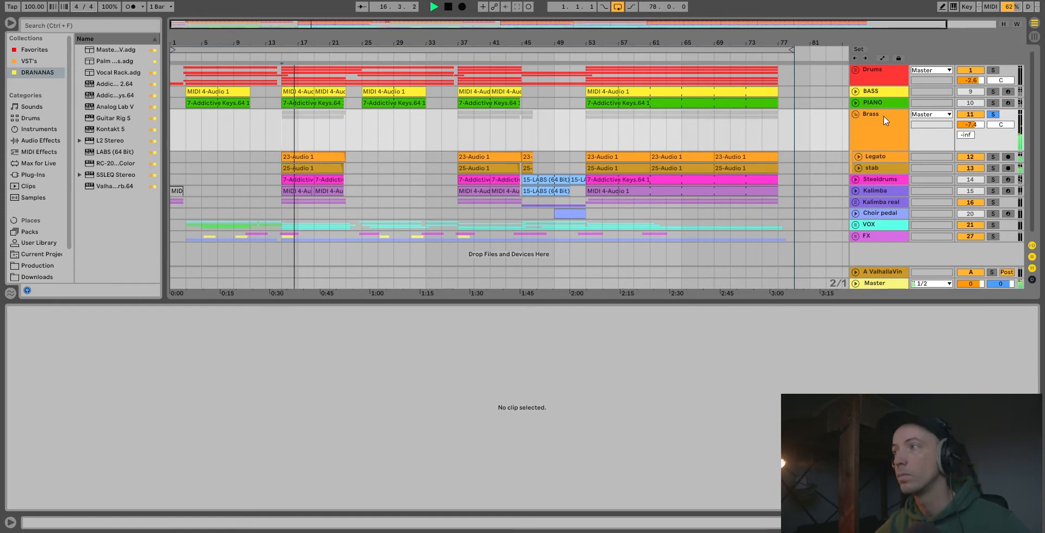
left_click(992, 92)
left_click(993, 71)
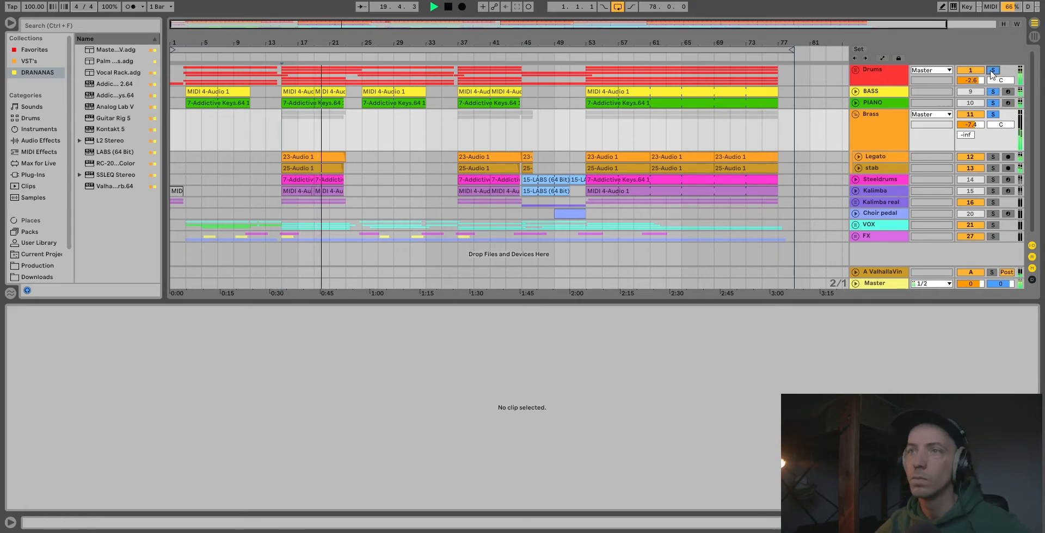
left_click(993, 115)
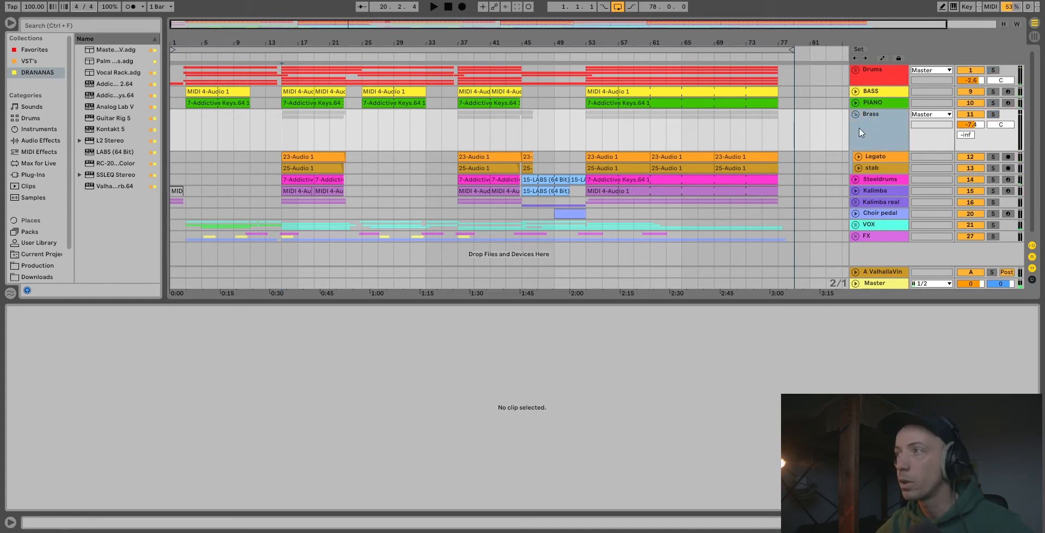
Inspect the device chains of the Legato and stab tracks inside the Brass group
left_click(880, 159)
left_click(881, 168)
left_click(880, 157)
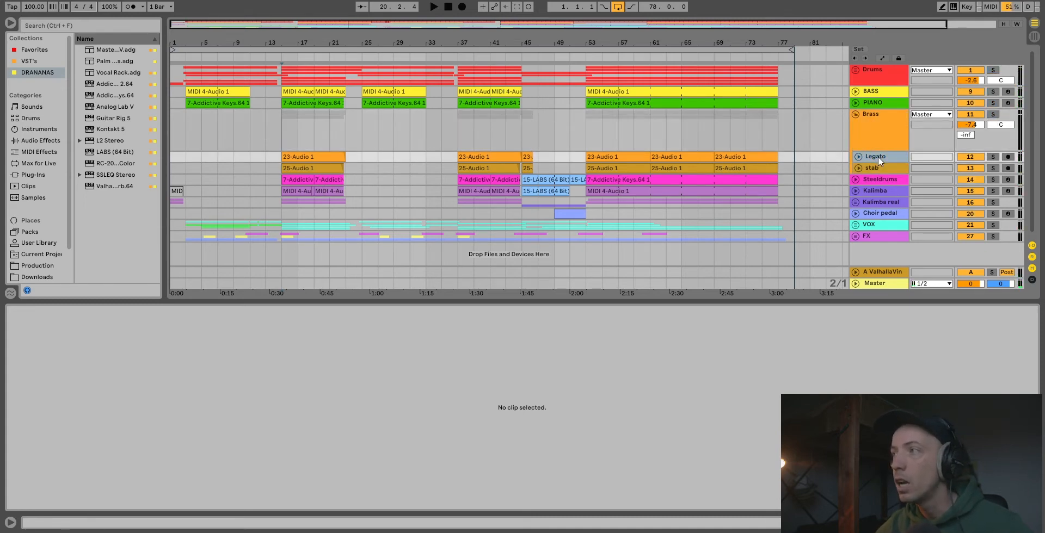
double_click(877, 156)
left_click(881, 166)
left_click(875, 158)
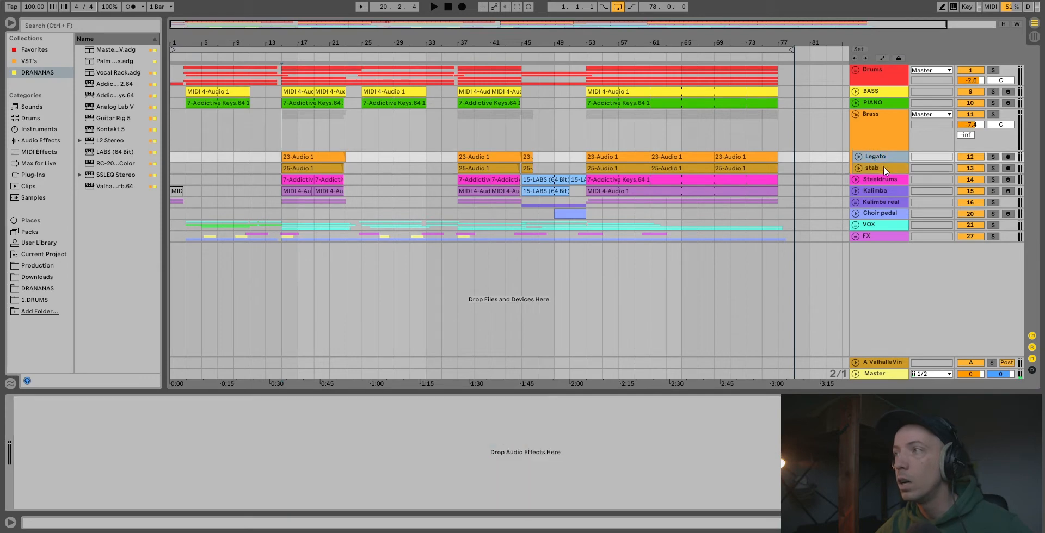
Collapse the Brass group and play the Steeldrums track soloed
left_click(856, 114)
left_click(993, 125)
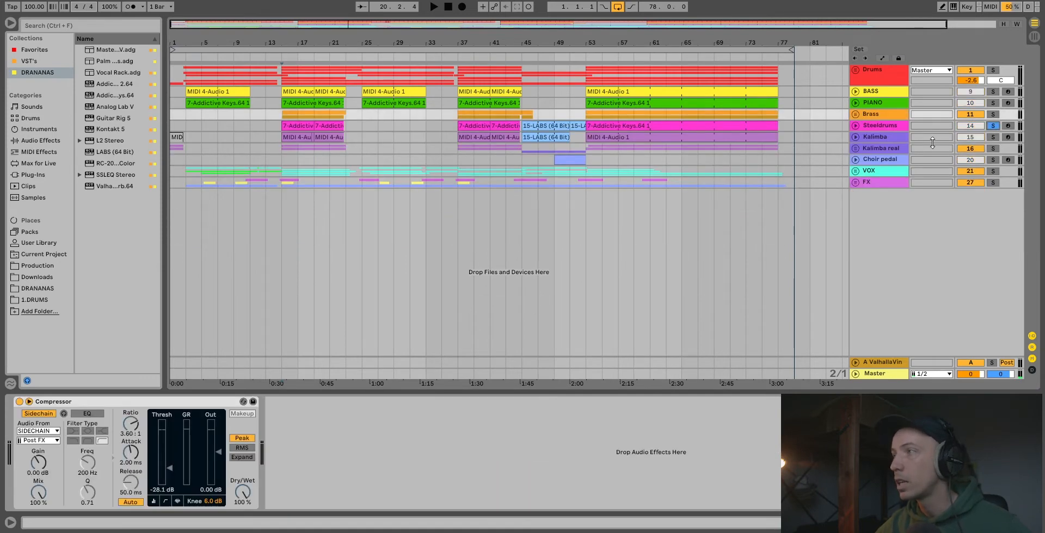
key("space")
key("space")
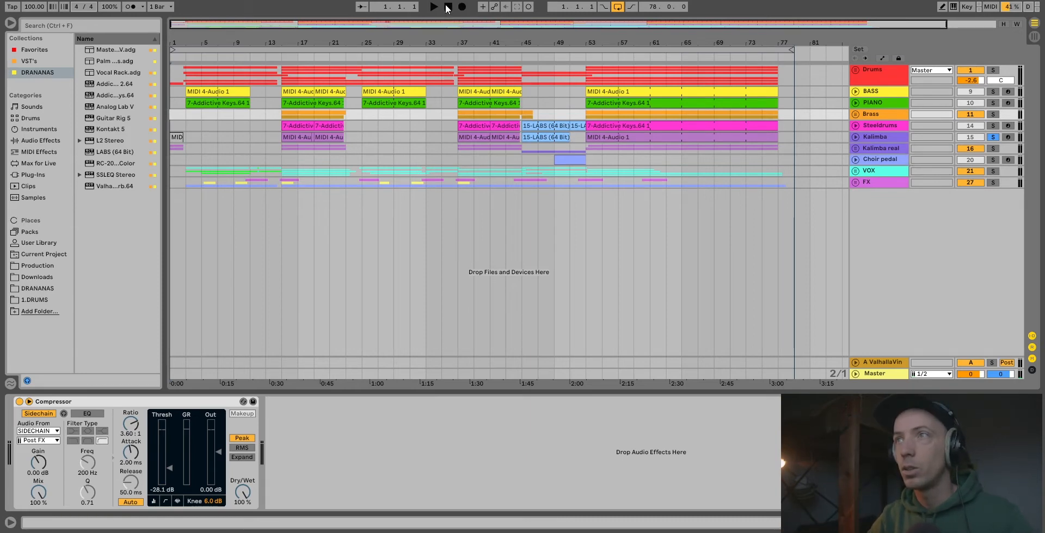
Play the song from bar 1 with the Kalimba real track soloed, clearing its solo after listening
key("space")
left_click(993, 149)
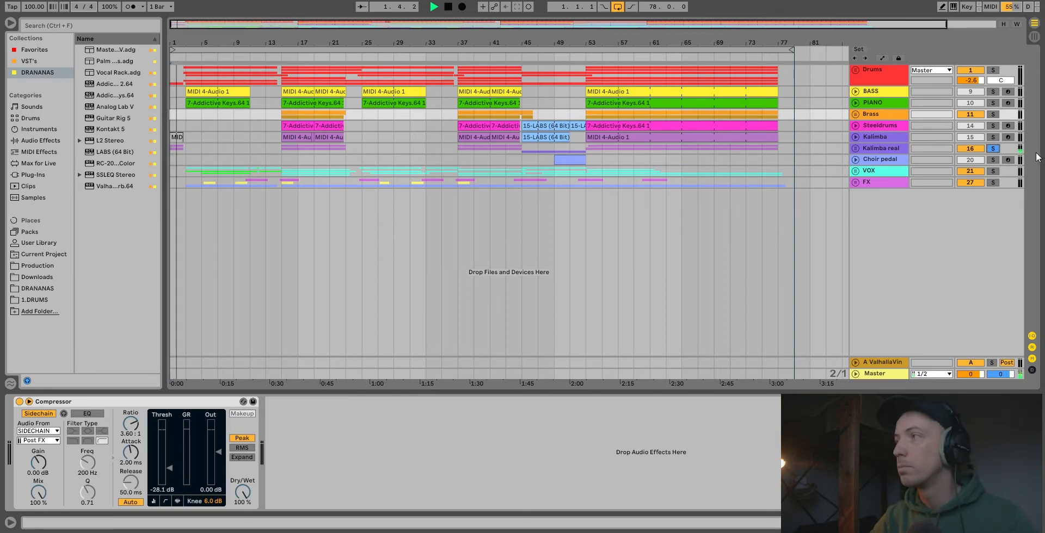
left_click(993, 149)
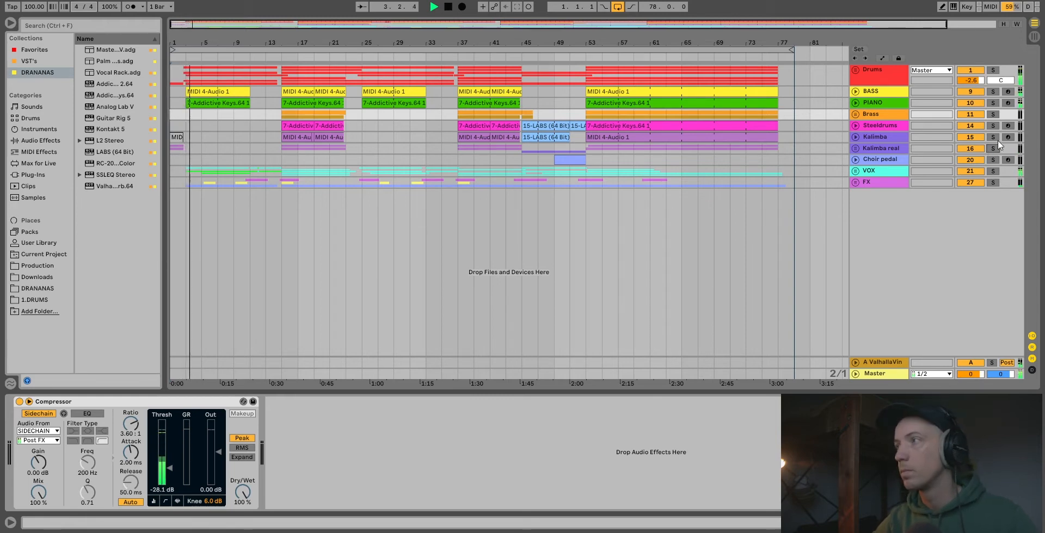
Solo and expand the Kalimba track, and play it from bar 15 together with the soloed Kalimba real track
left_click(993, 138)
left_click(855, 137)
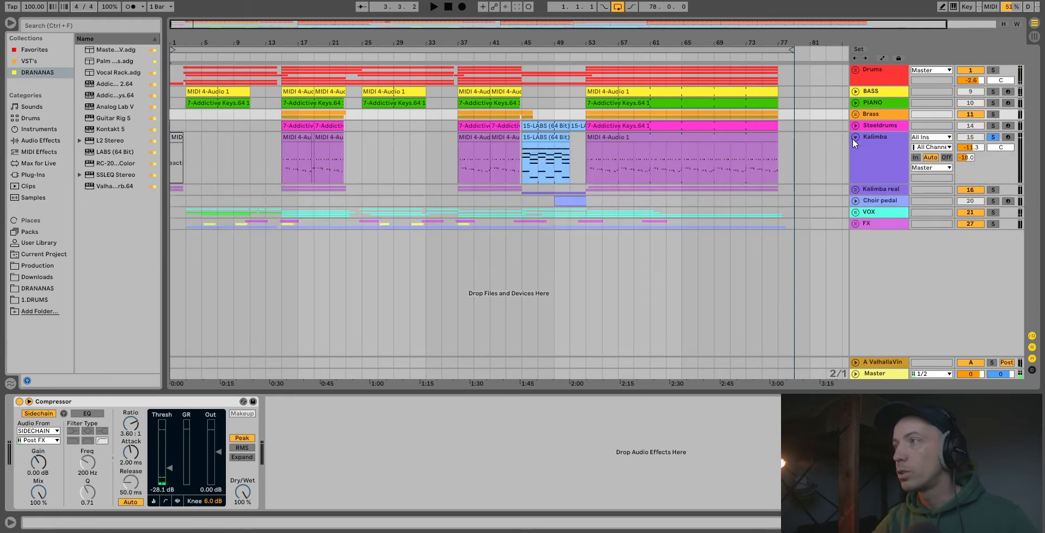
left_click(287, 168)
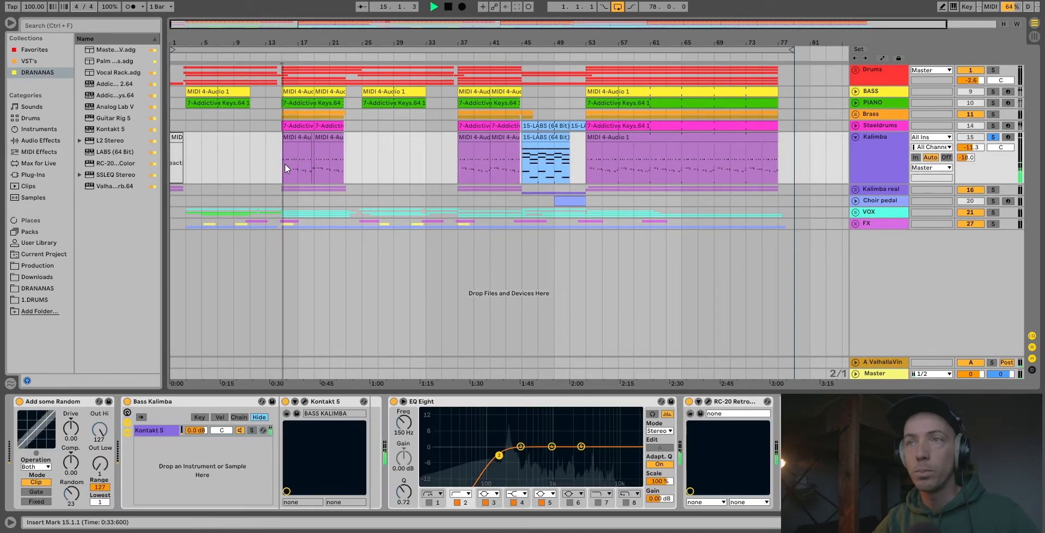
left_click(993, 190)
key("space")
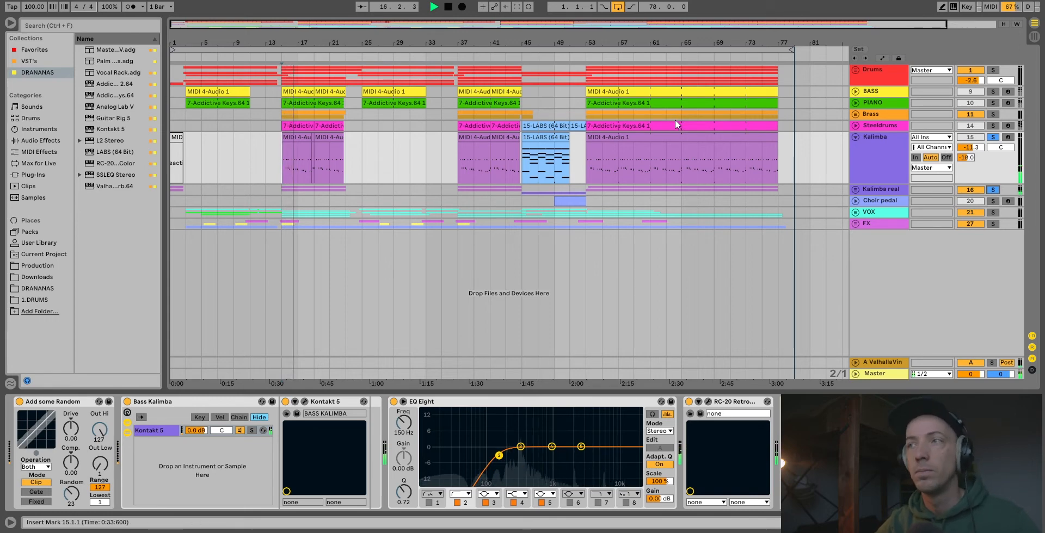
Collapse the Kalimba track, stop playback and expand the VOX group to show its vocal tracks
left_click(857, 137)
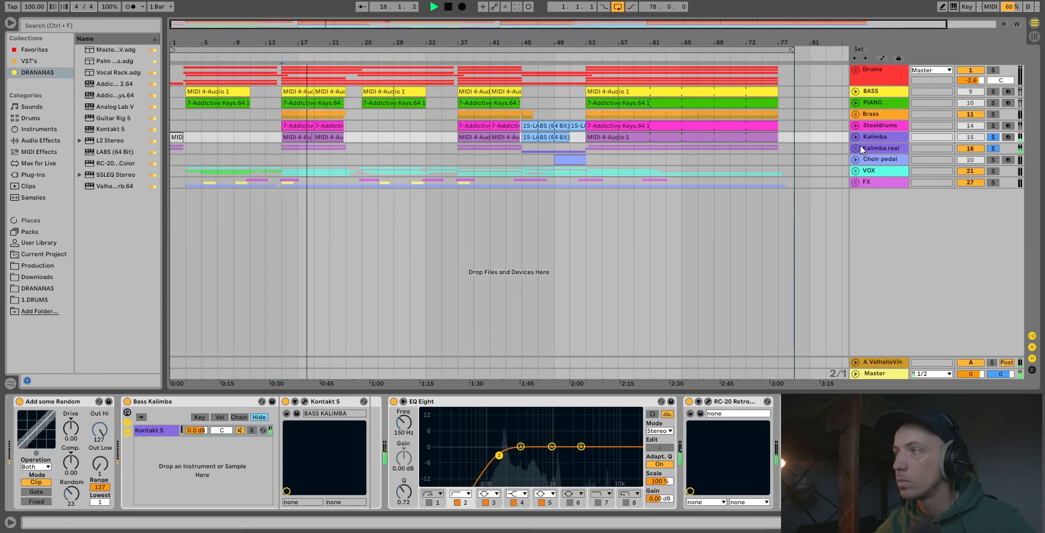
key("space")
left_click(885, 172)
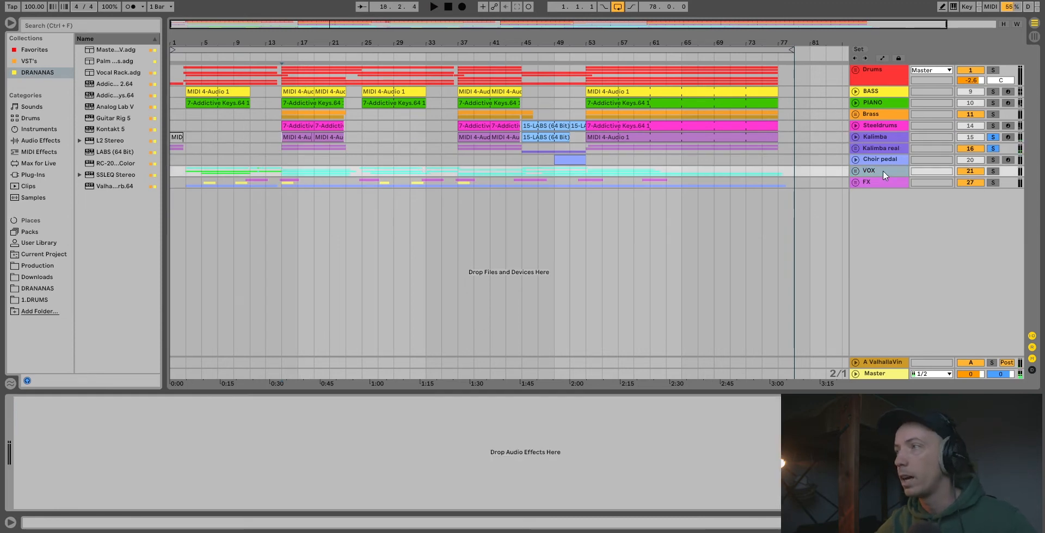
left_click(855, 171)
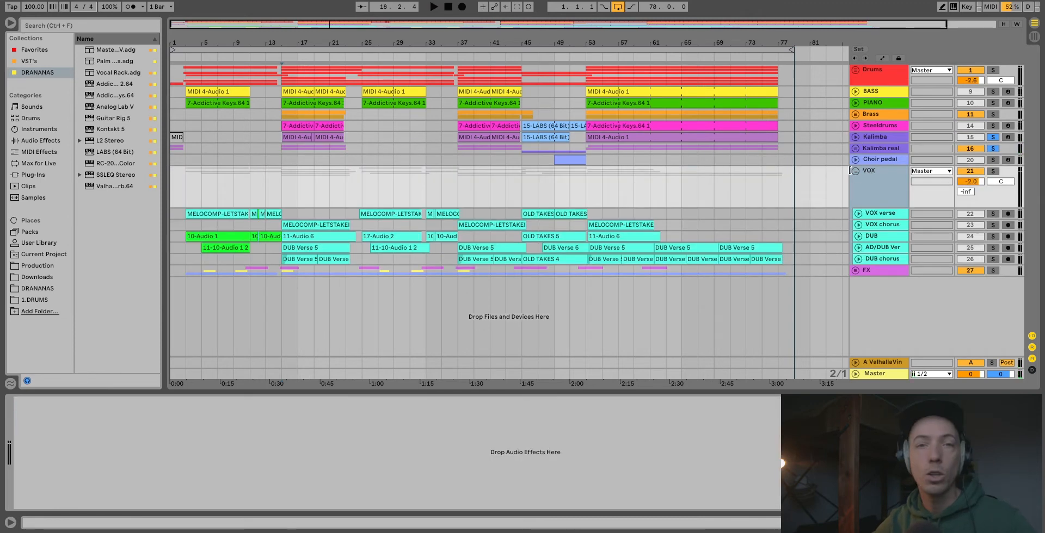
Play the soloed VOX verse track from bar 3 and look through its device chain
left_click(879, 214)
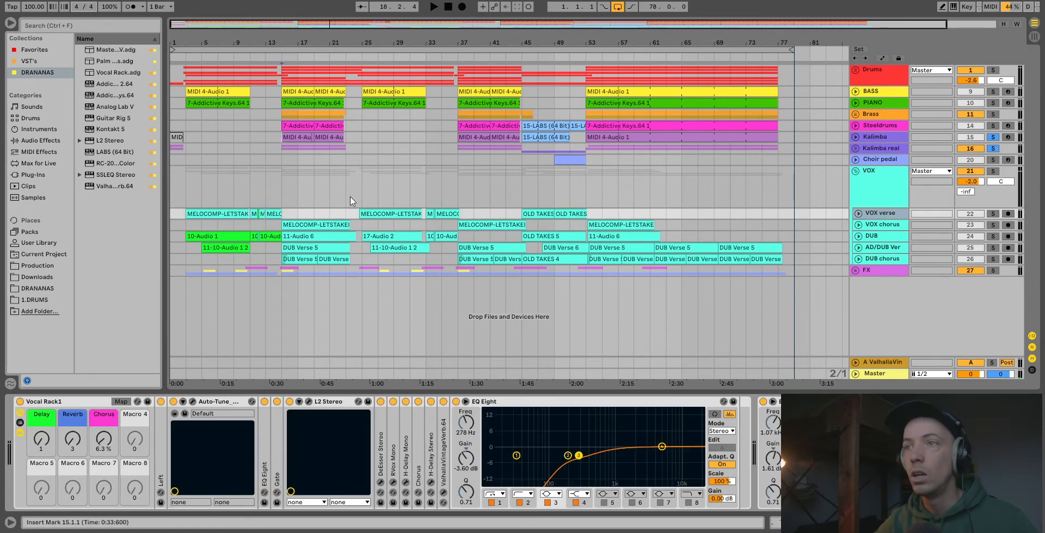
left_click(187, 187)
key("space")
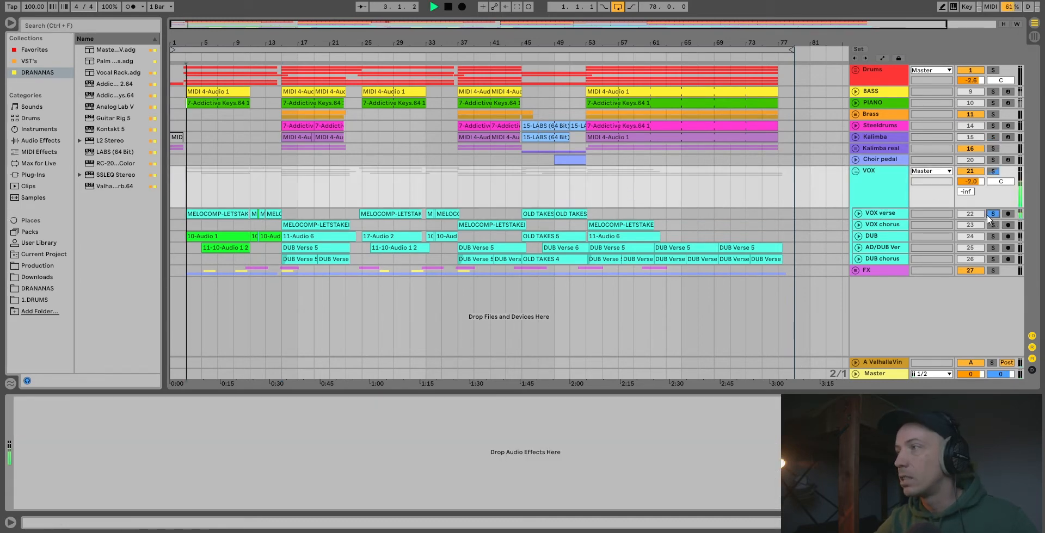
left_click(890, 213)
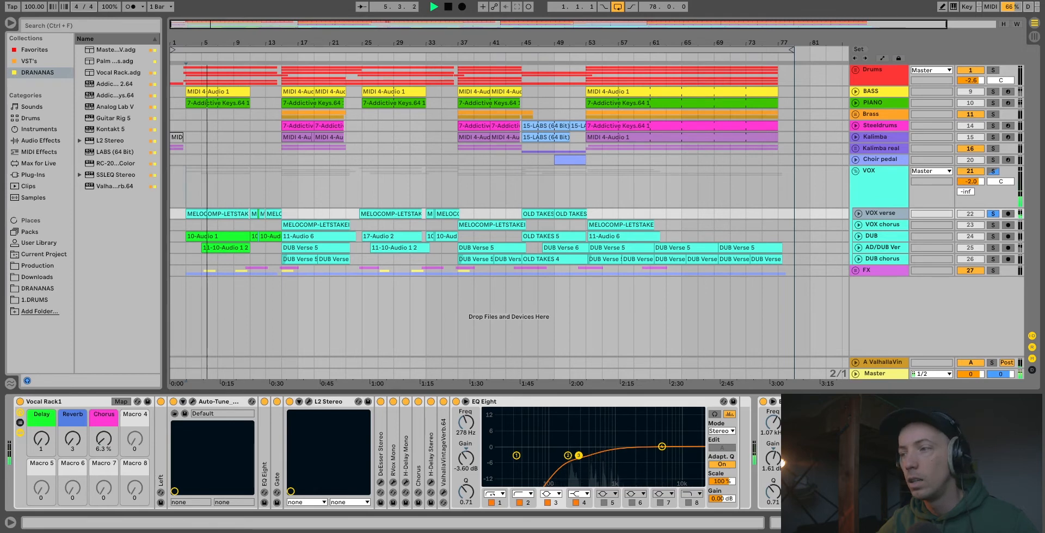
scroll(362, 399, "right", 3)
scroll(394, 453, "left", 3)
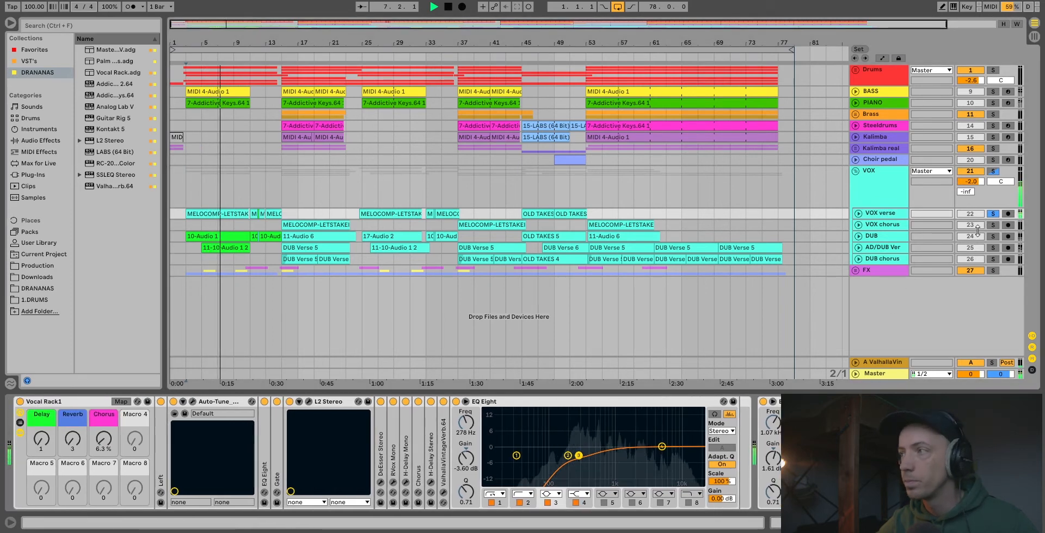
Compare the DUB and AD/DUB Ver tracks soloed with and without the VOX verse, clearing the solos at the end
left_click(993, 247)
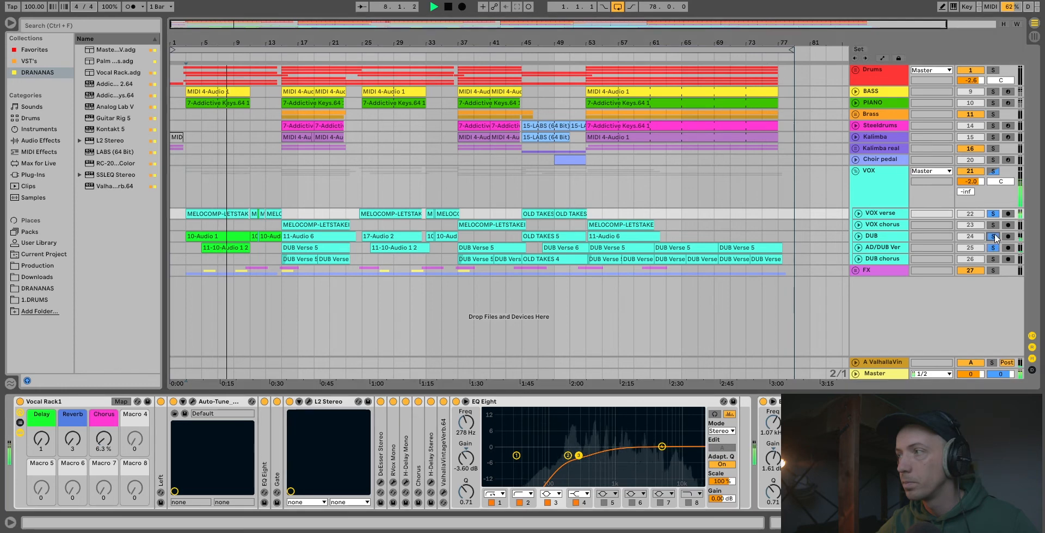
left_click(994, 214)
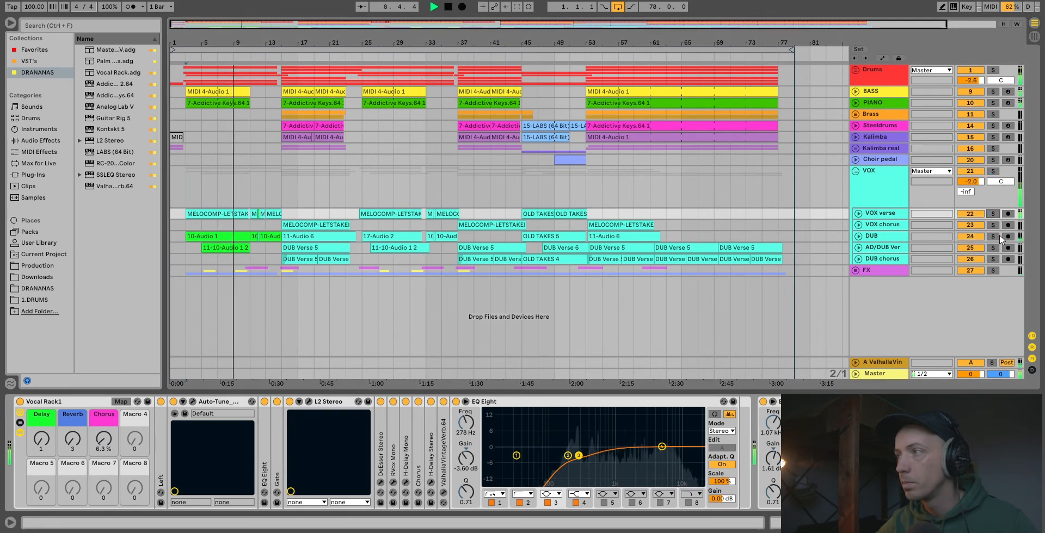
left_click(994, 236)
left_click(993, 248)
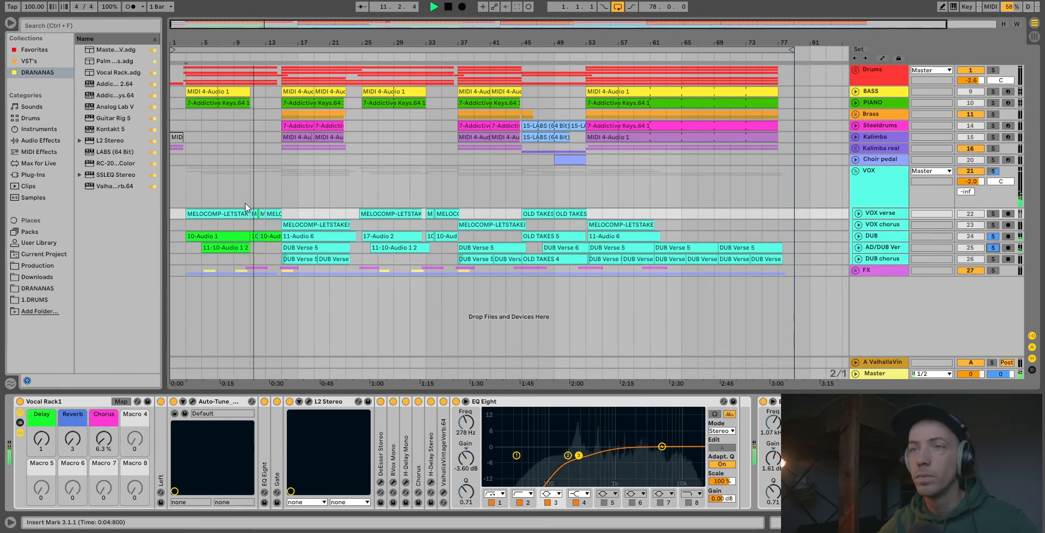
left_click(992, 235)
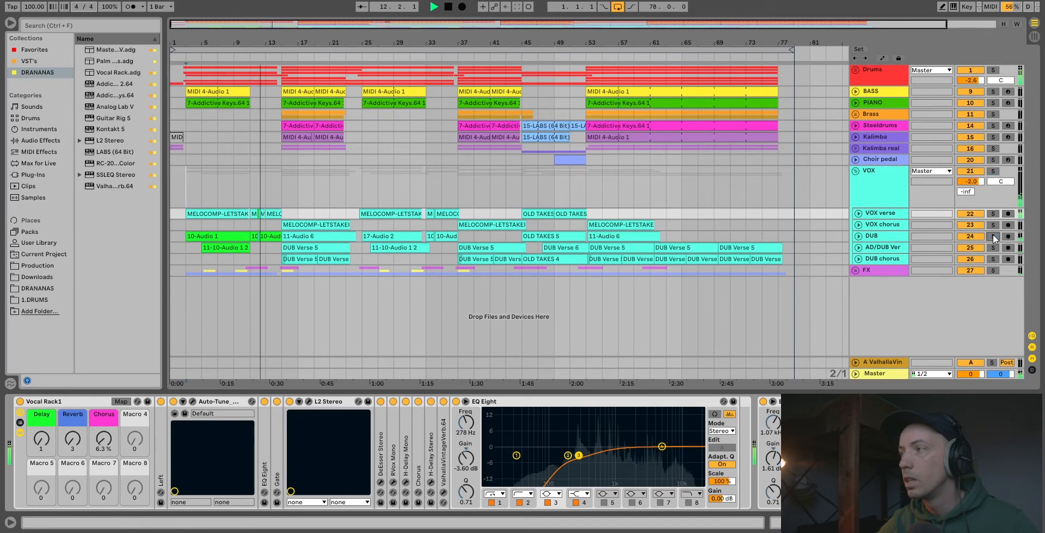
Play the full arrangement from the chorus at bar 15 with the VOX verse track's devices shown
left_click(285, 206)
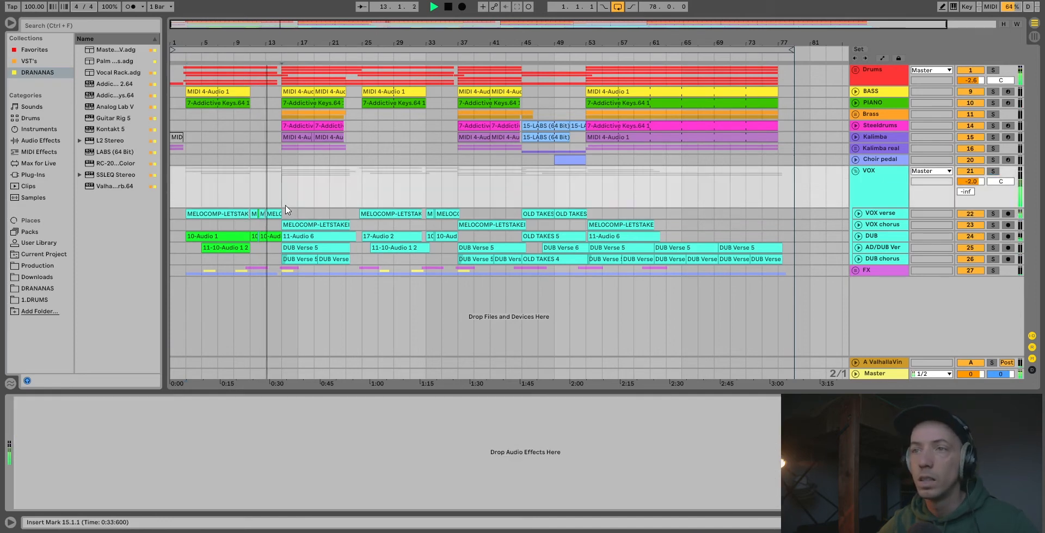
left_click(877, 214)
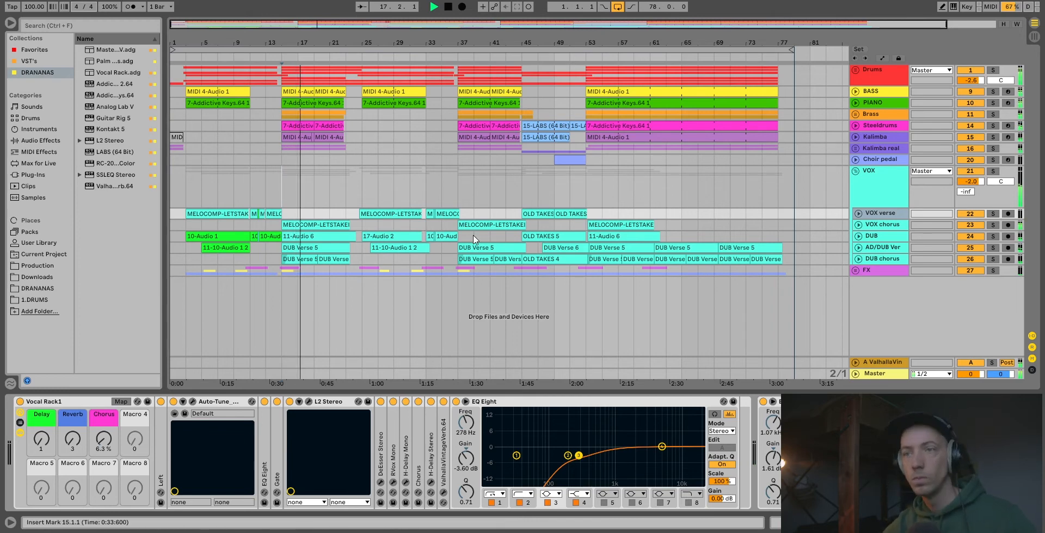
Stop playback, solo the VOX verse track and place the playback start at bar 25
key("space")
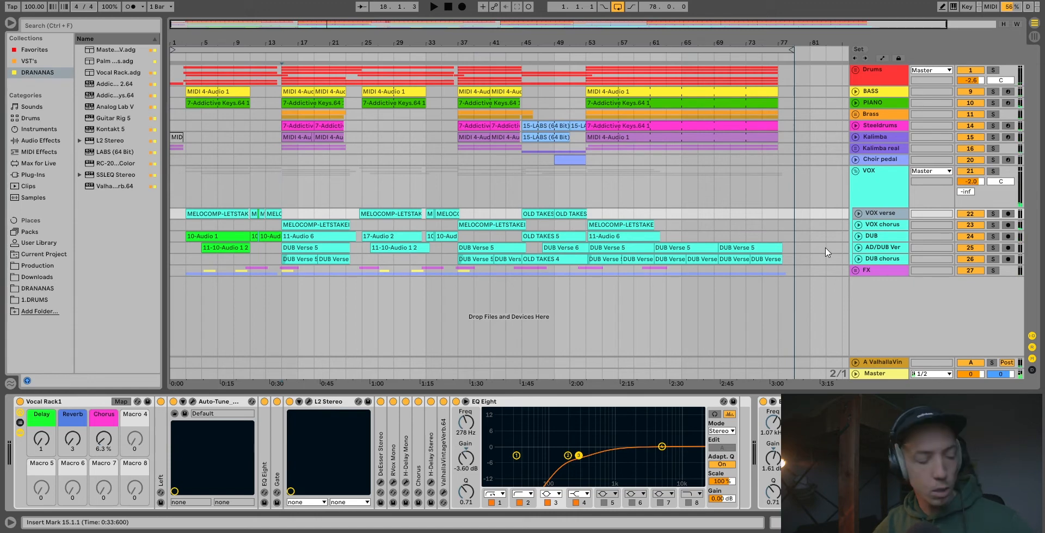
left_click(869, 203)
left_click(874, 217)
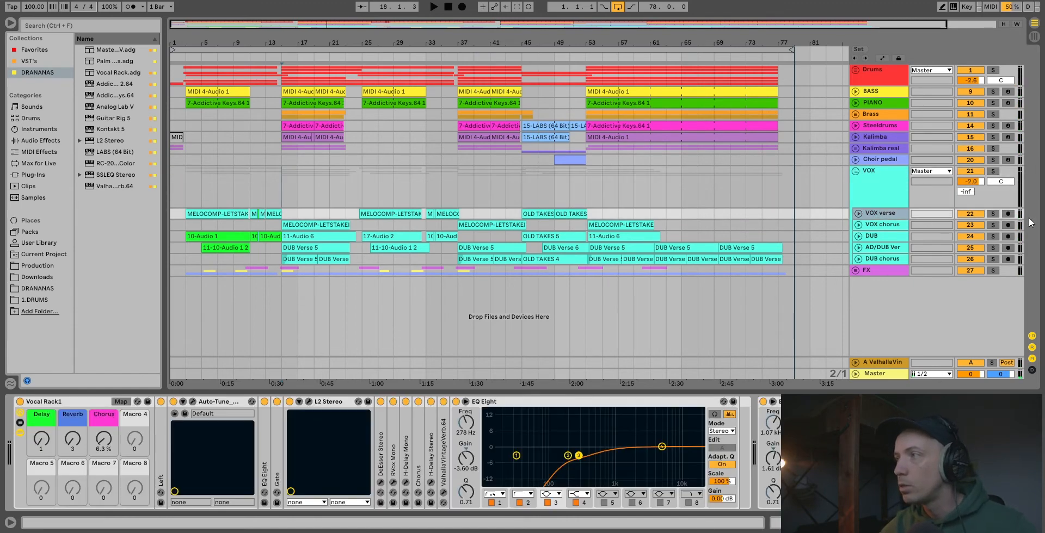
left_click(993, 216)
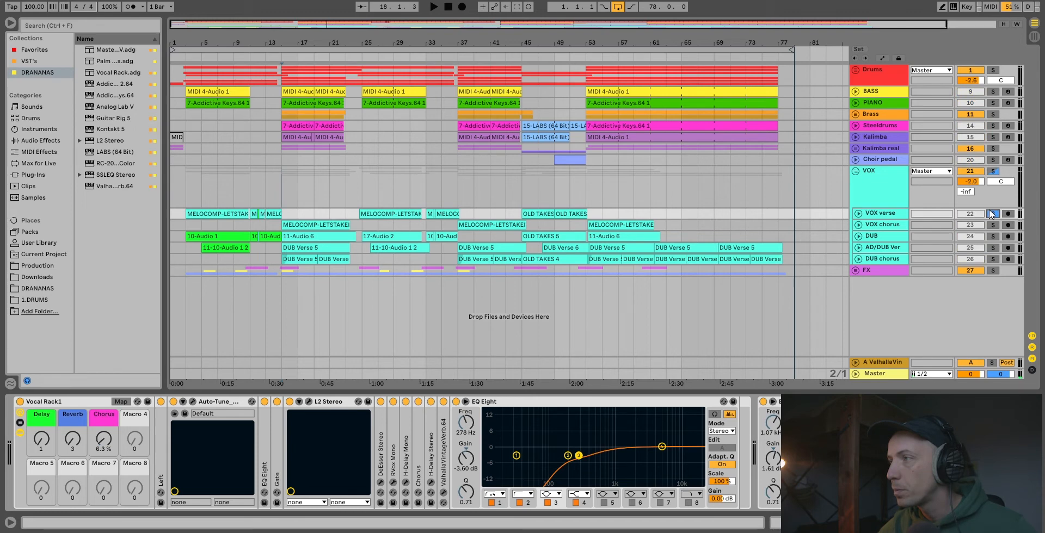
left_click(360, 191)
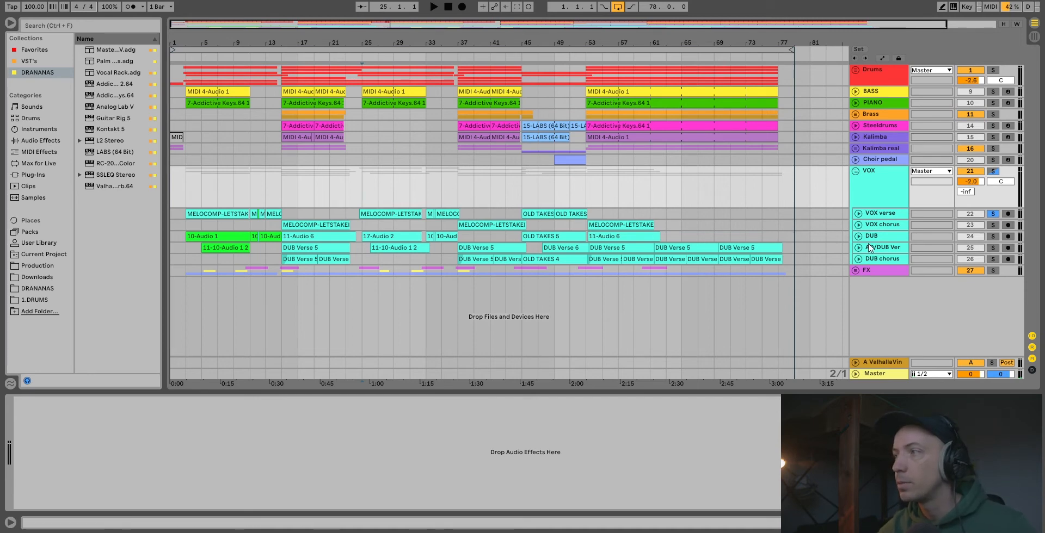
Play the VOX verse and DUB tracks soloed together from bar 3, clearing both solos during playback
left_click(896, 236)
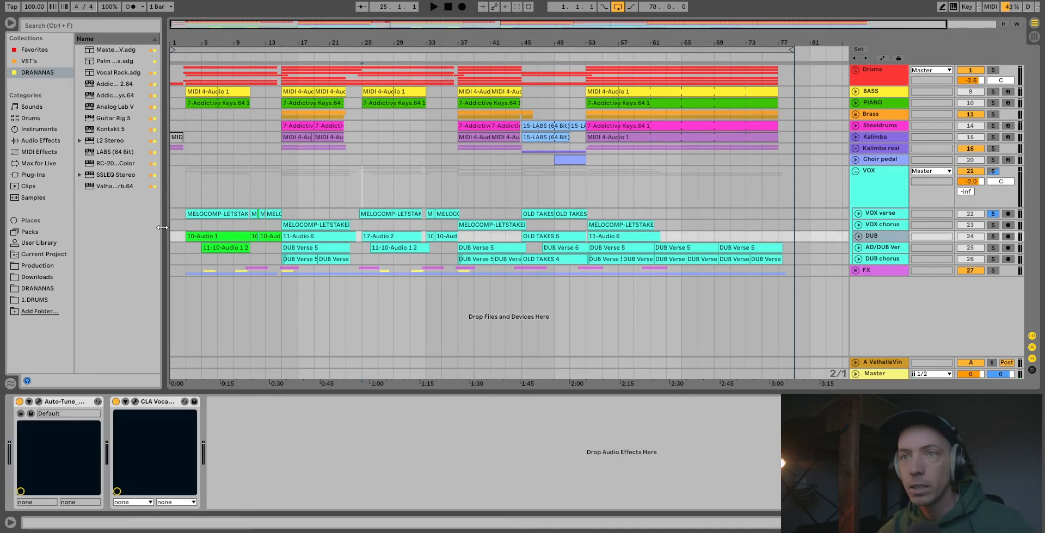
left_click(187, 222)
left_click(993, 236)
key("space")
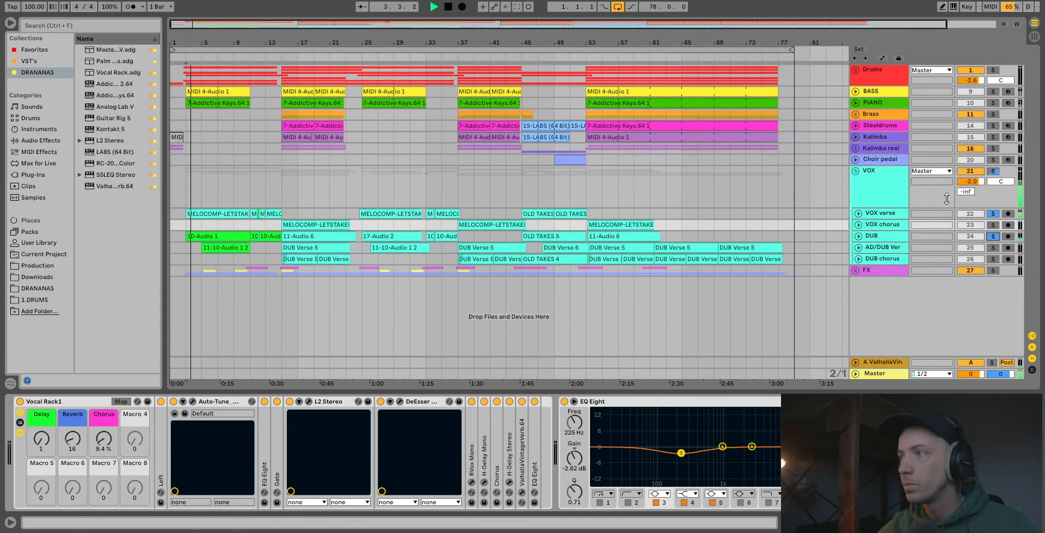
left_click(991, 214)
left_click(994, 237)
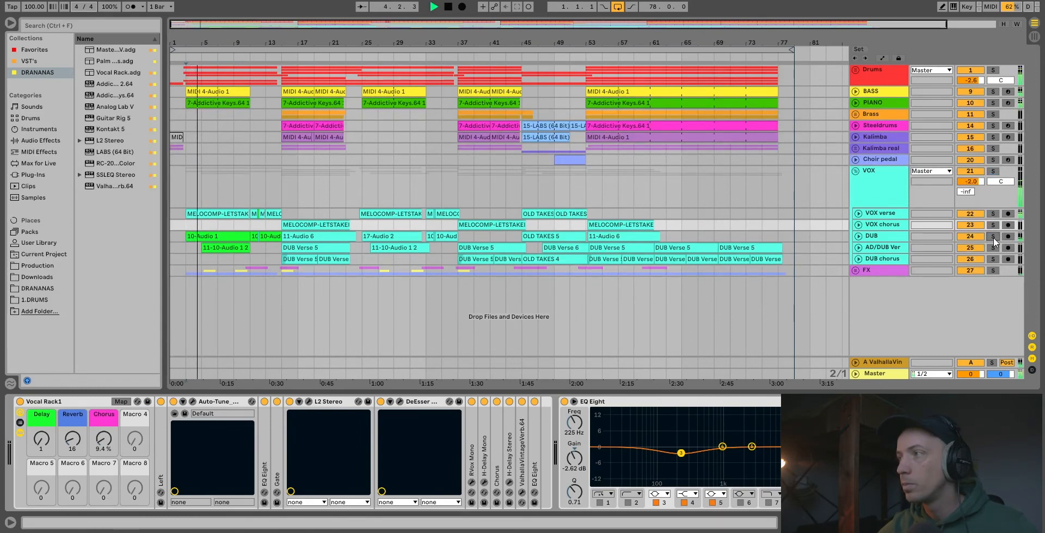
Stop playback and inspect the CLA Vocals plug-in on the DUB track, closing it to view the VOX chorus device chain
left_click(913, 238)
key("space")
left_click(135, 403)
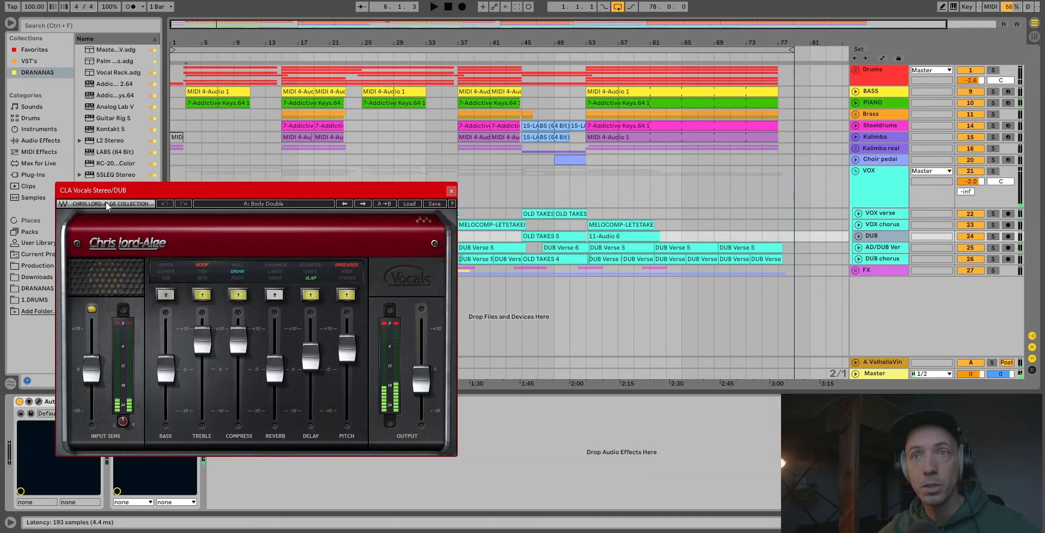
left_click(451, 191)
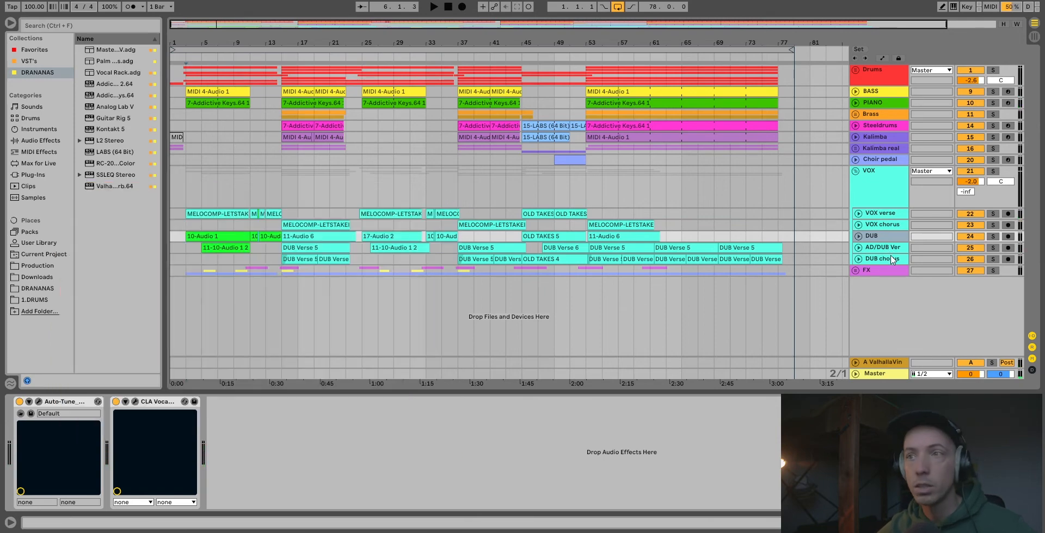
left_click(883, 225)
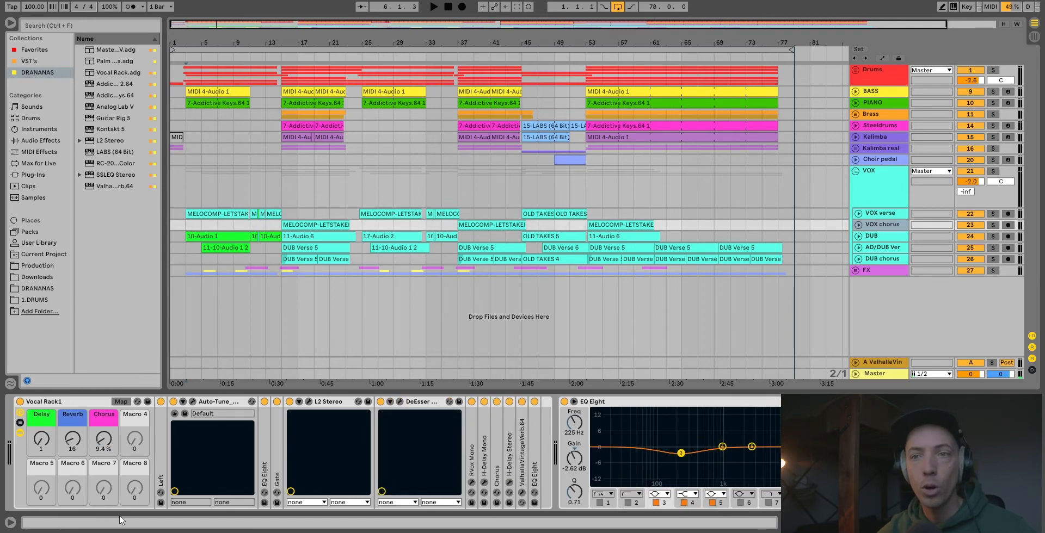
Collapse the VOX group and expand the FX group to show its tracks
left_click(853, 173)
left_click(870, 184)
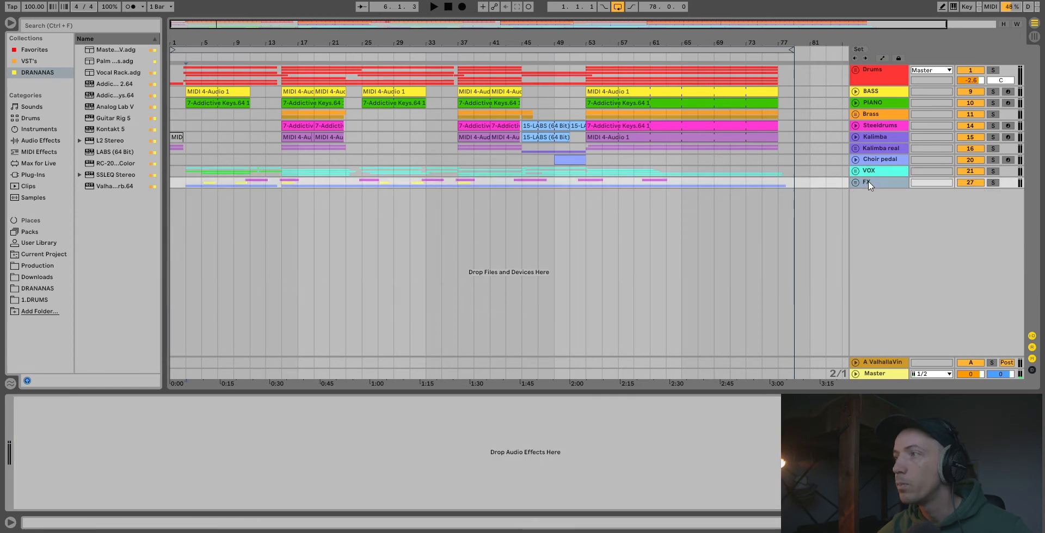
left_click(855, 183)
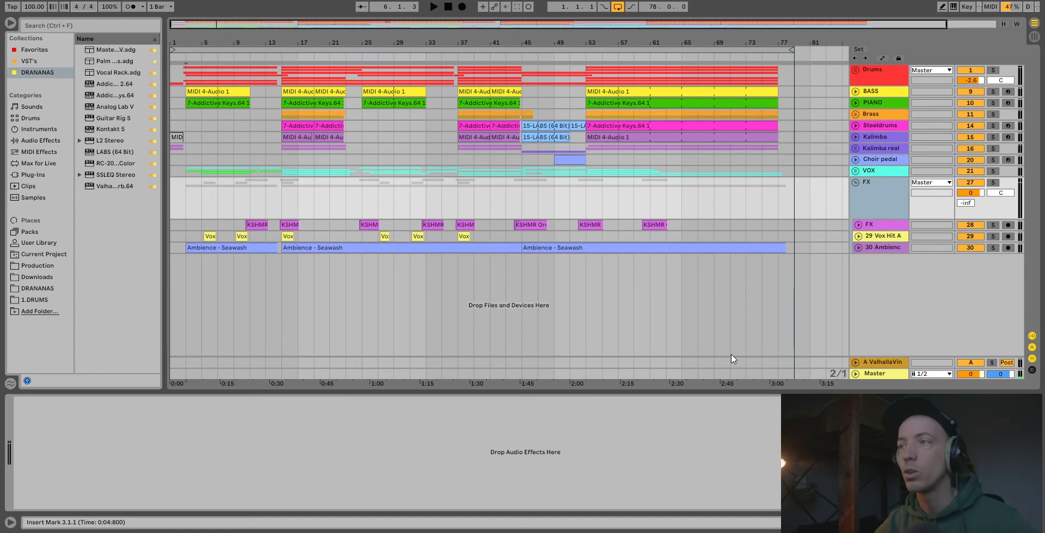
Select the Ambience - Seawash lane at bar 3 and unfold its track to show the waveform and mixer settings
left_click_drag(795, 275, 71, 5)
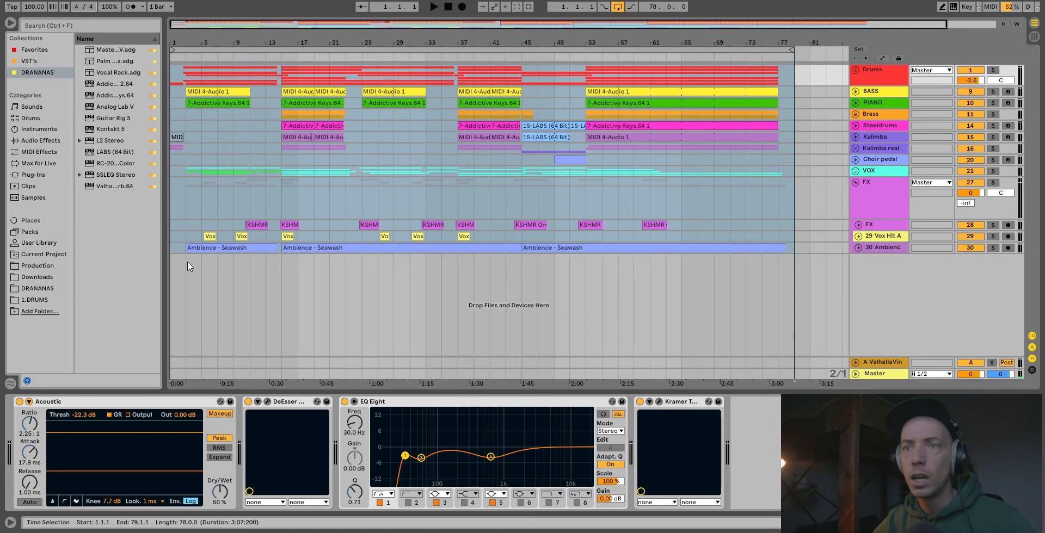
left_click(184, 262)
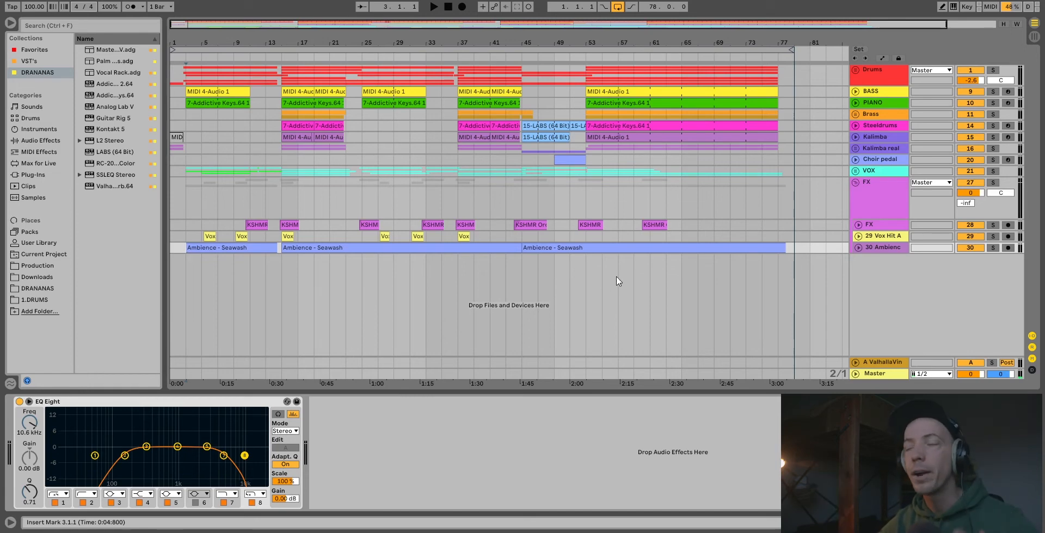
left_click(857, 250)
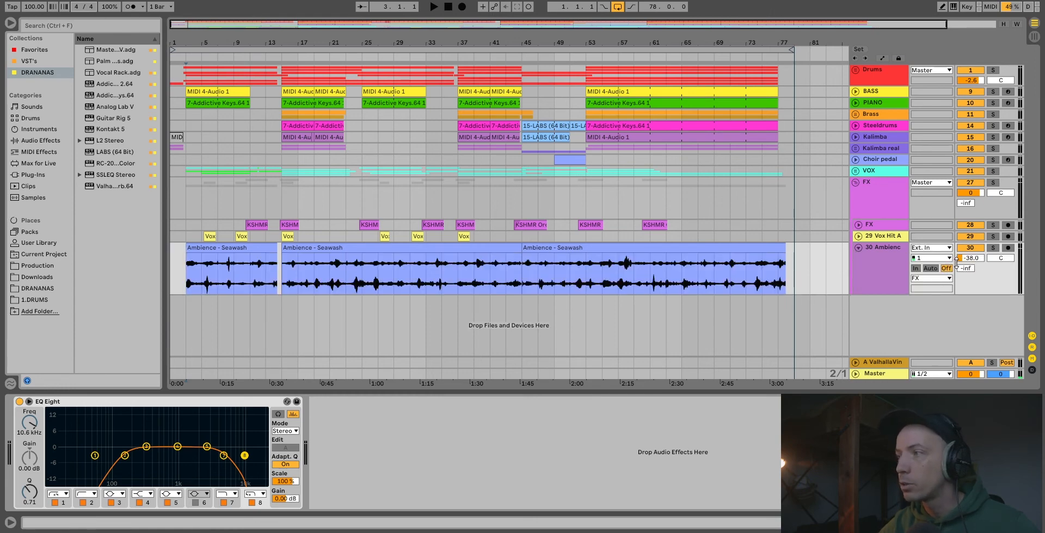
left_click(858, 183)
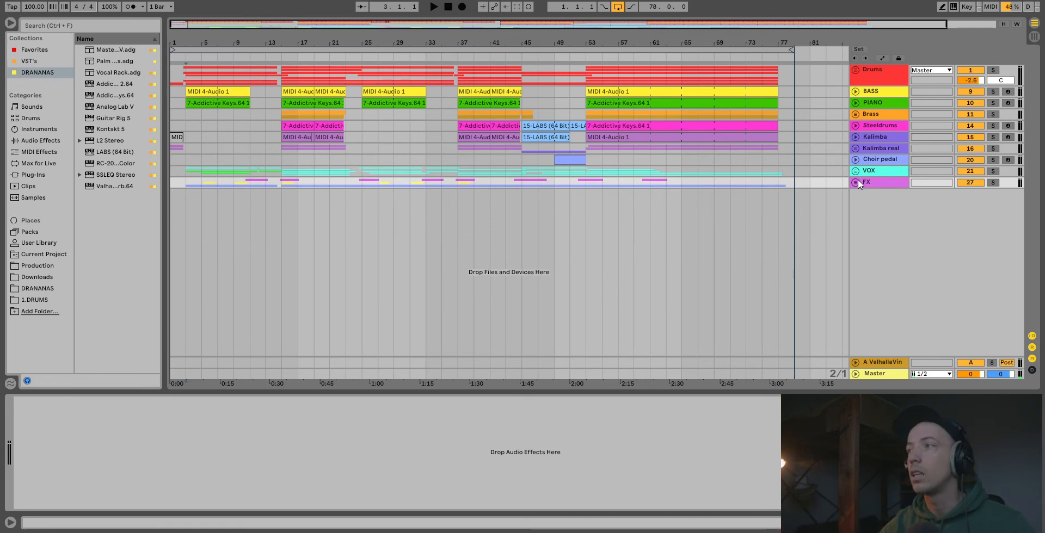
left_click(856, 183)
left_click(855, 183)
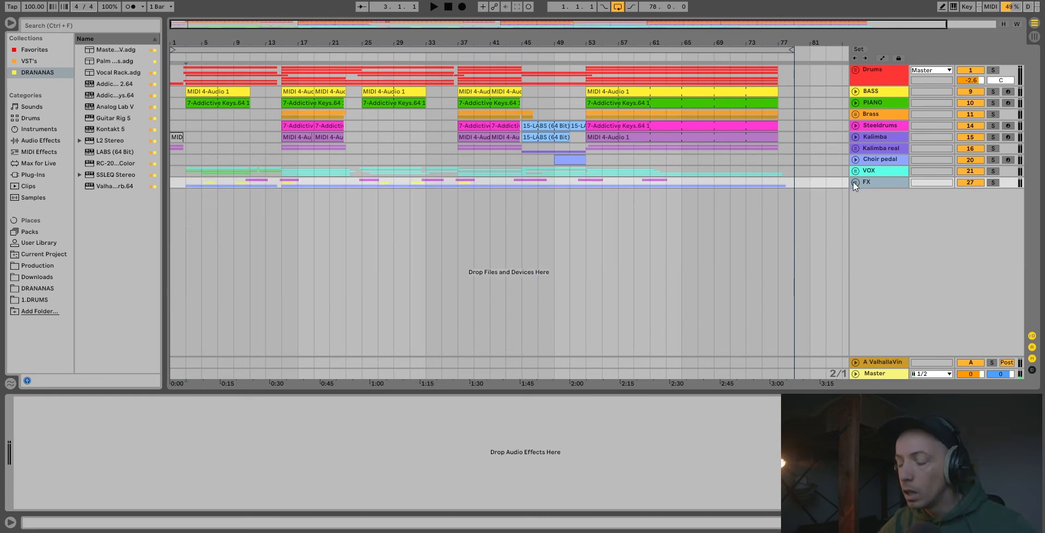
left_click(855, 183)
left_click(855, 183)
left_click(855, 183)
left_click(856, 183)
left_click(855, 183)
left_click(855, 183)
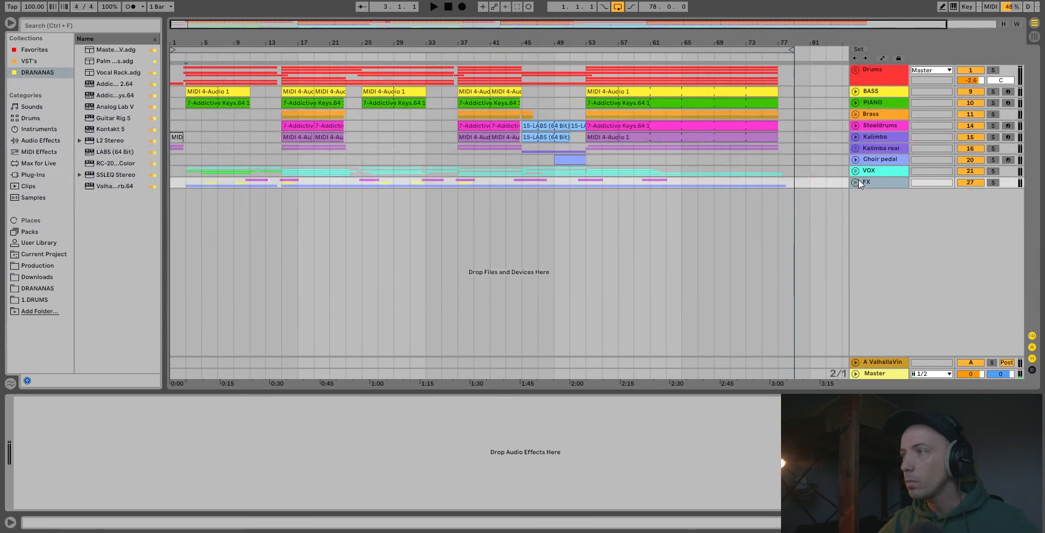
Expand the FX group, unfold its Vox Hit and FX tracks and place the playback start at 10.3.1
left_click(855, 183)
left_click(858, 237)
left_click(858, 224)
left_click_drag(735, 244, 114, 238)
left_click(223, 242)
left_click_drag(235, 244, 265, 247)
left_click(245, 245)
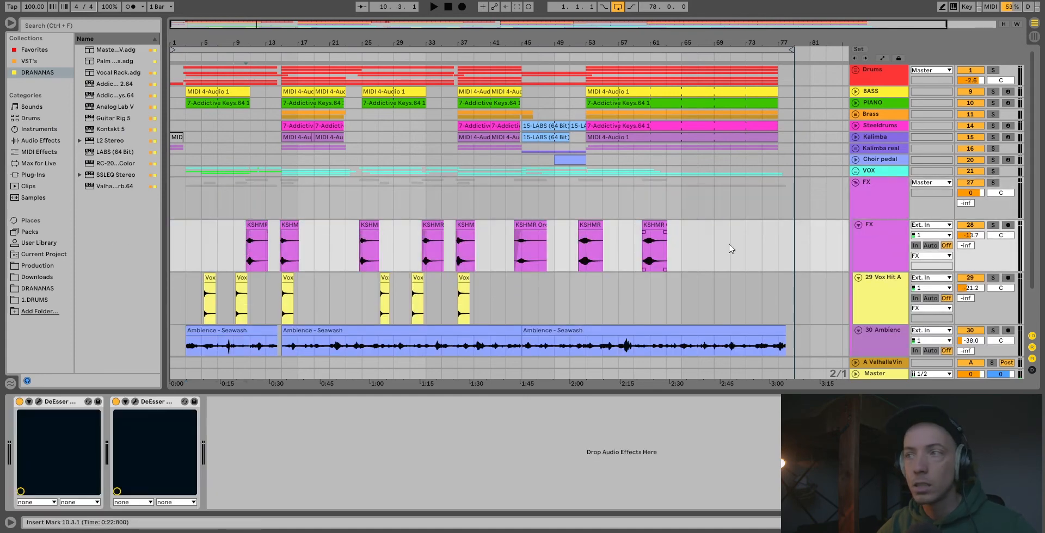
Play the FX track soloed and within the full mix from 10.3.1, ending with playback stopped and the FX group collapsed
key("space")
left_click(993, 225)
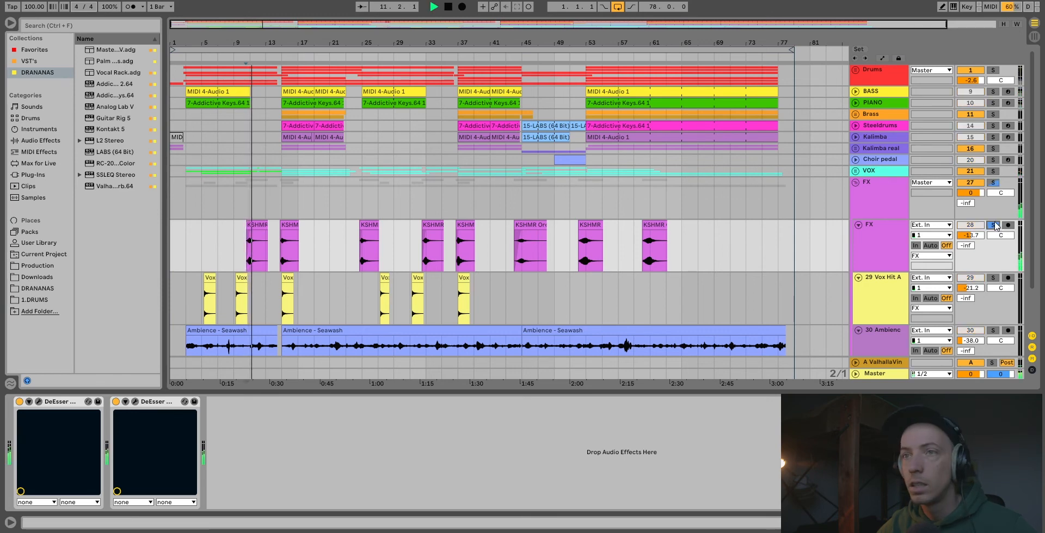
left_click(994, 225)
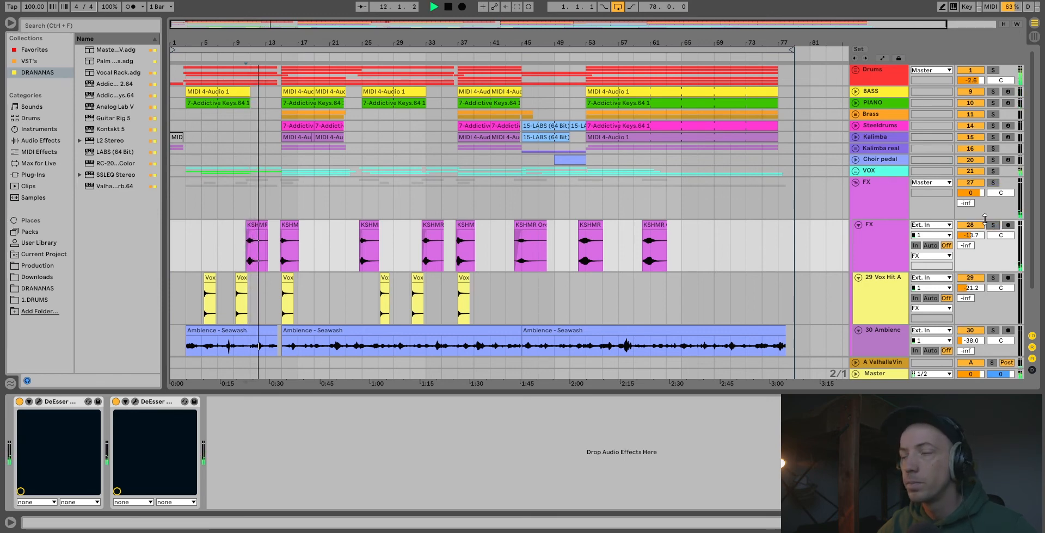
left_click(855, 182)
key("space")
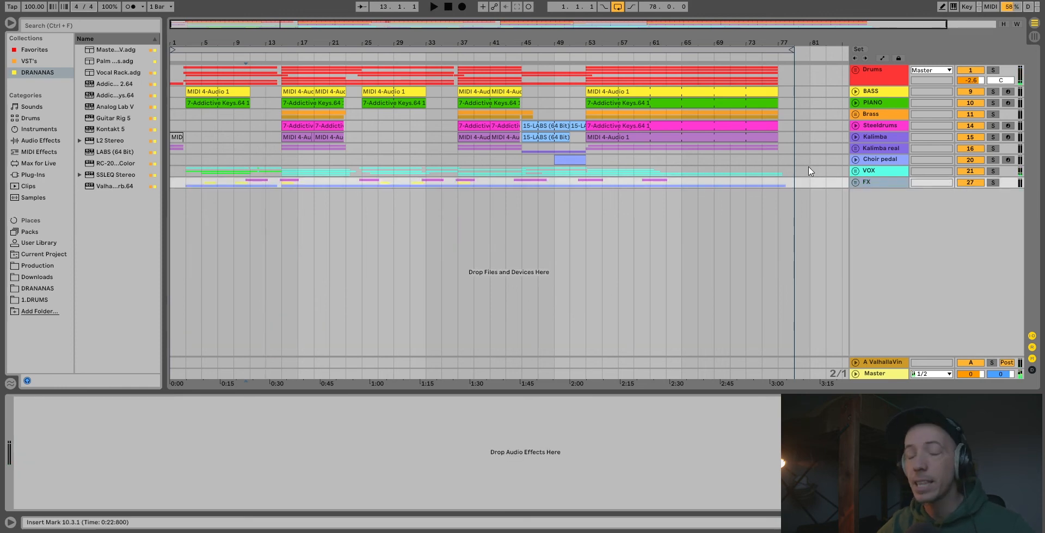
Move the playback start into the song's last section and play the full arrangement from bar 65
left_click(521, 197)
key("space")
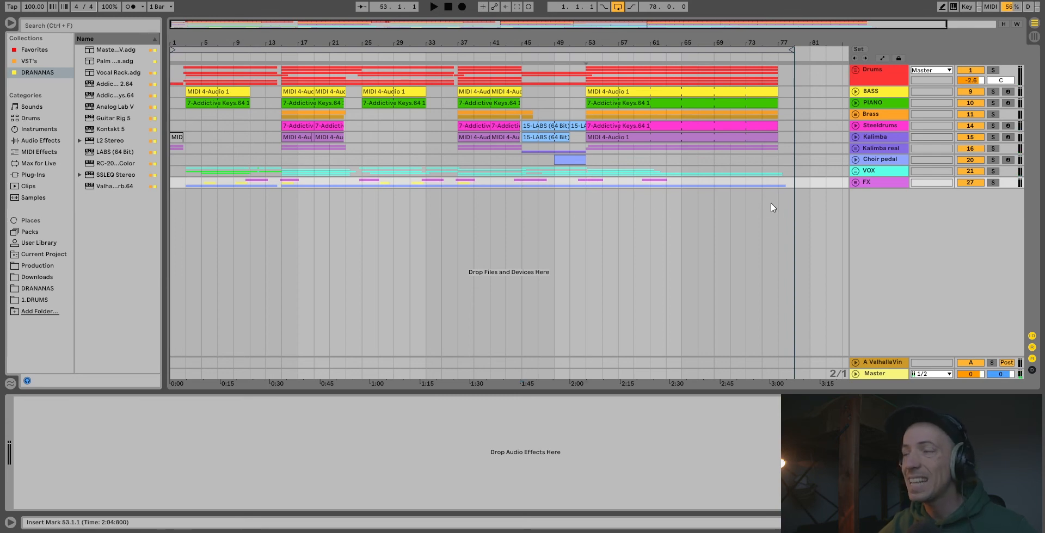
left_click(684, 190)
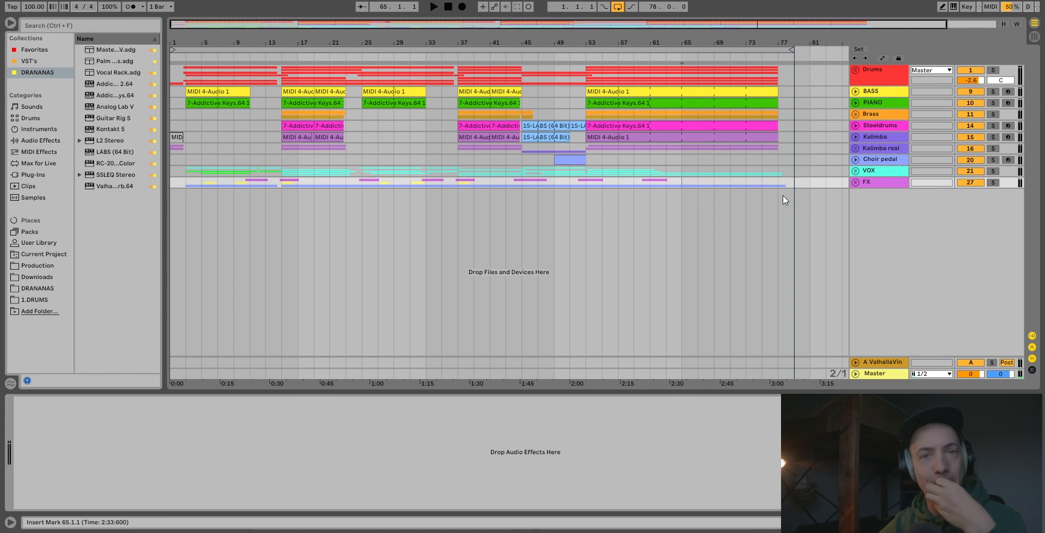
key("space")
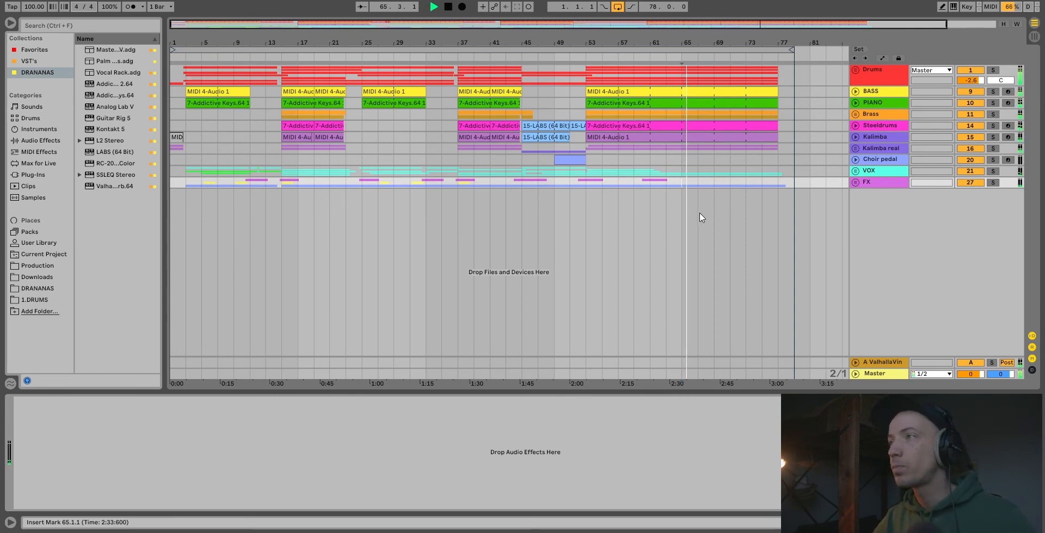
Unfold the Master track in automation mode and display its Utility Gain automation
left_click(855, 373)
left_click(855, 325)
key("a")
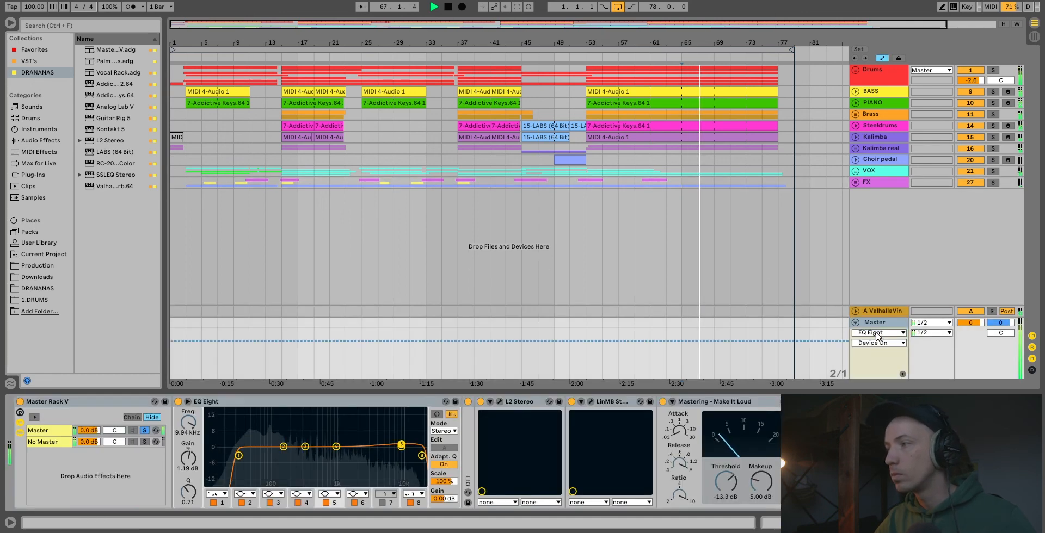
left_click(880, 332)
left_click(884, 384)
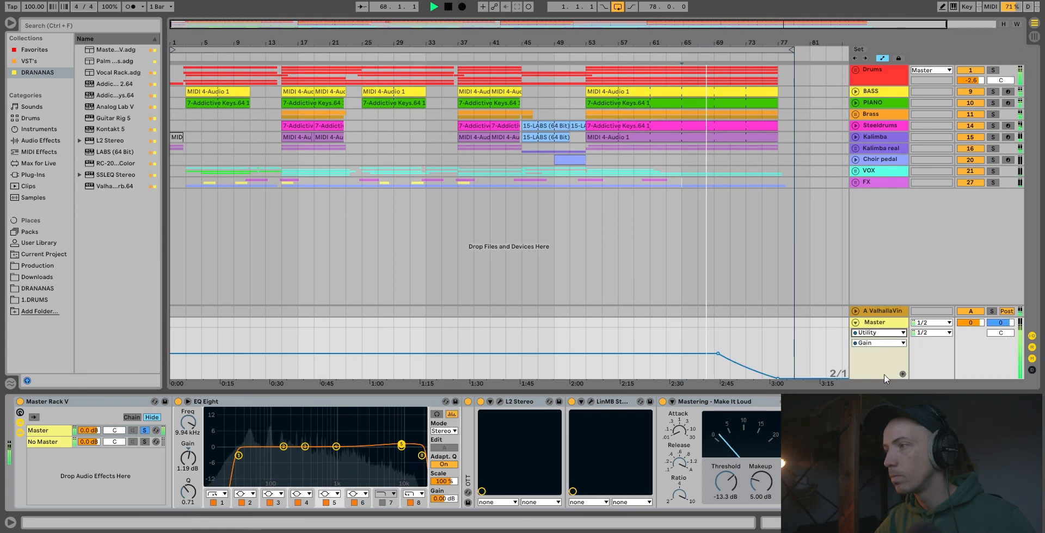
Listen to the master fade-out from bar 73 and look through the Master device chain, stopping playback at the end
left_click(747, 353)
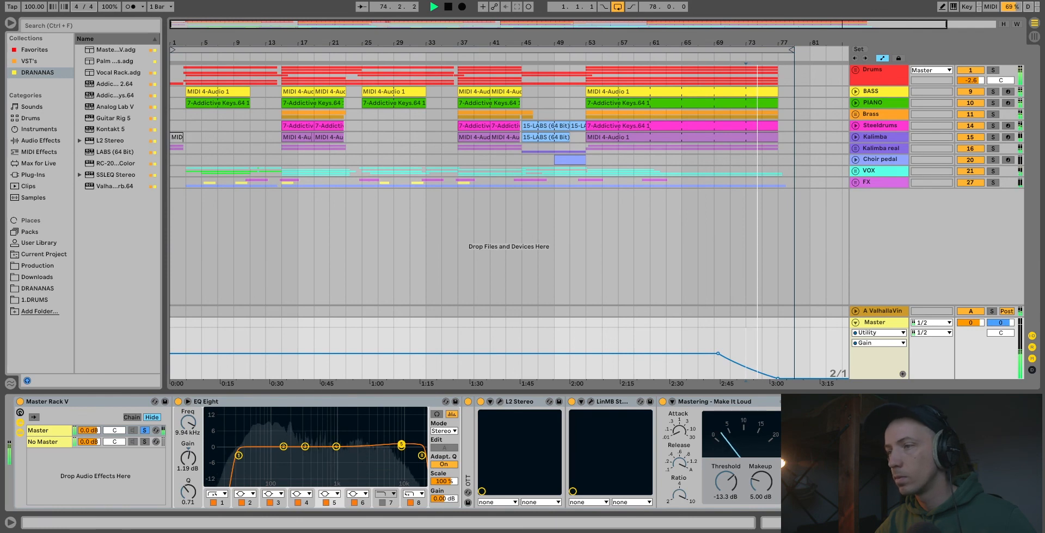
scroll(392, 452, "right", 10)
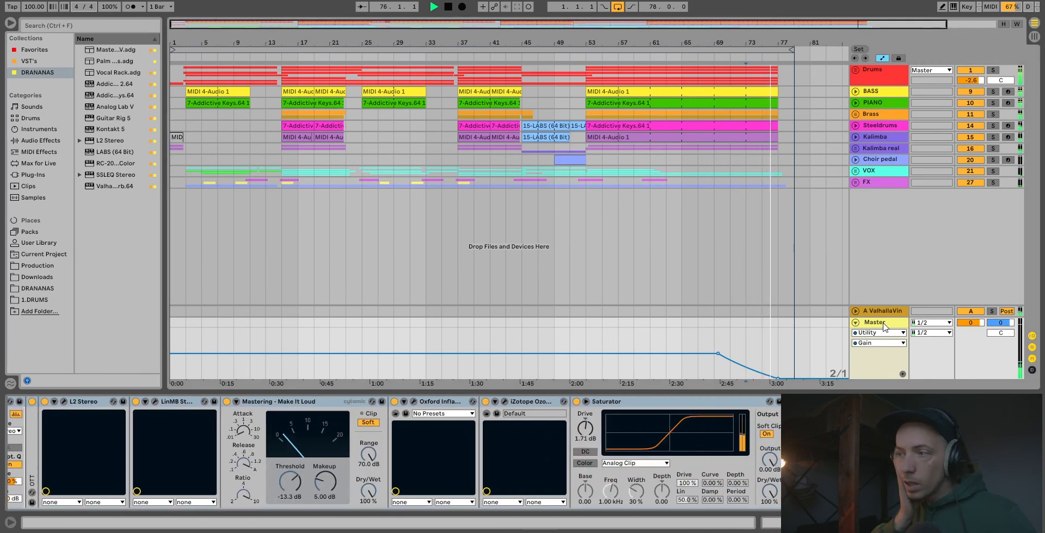
key("space")
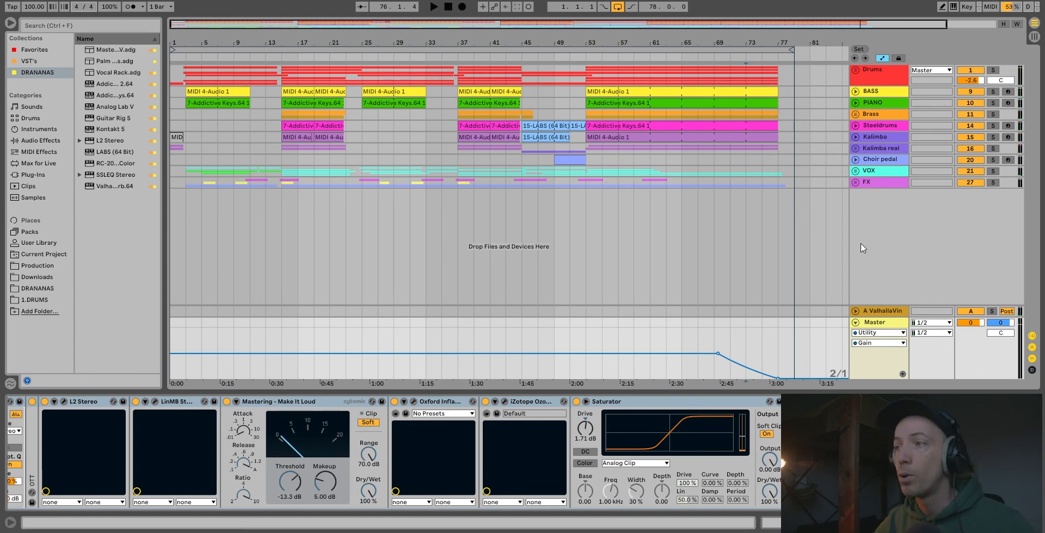
Place the insert marker at bar 9 on the FX group and switch to the OBS window
left_click_drag(796, 213, 172, 53)
left_click(242, 185)
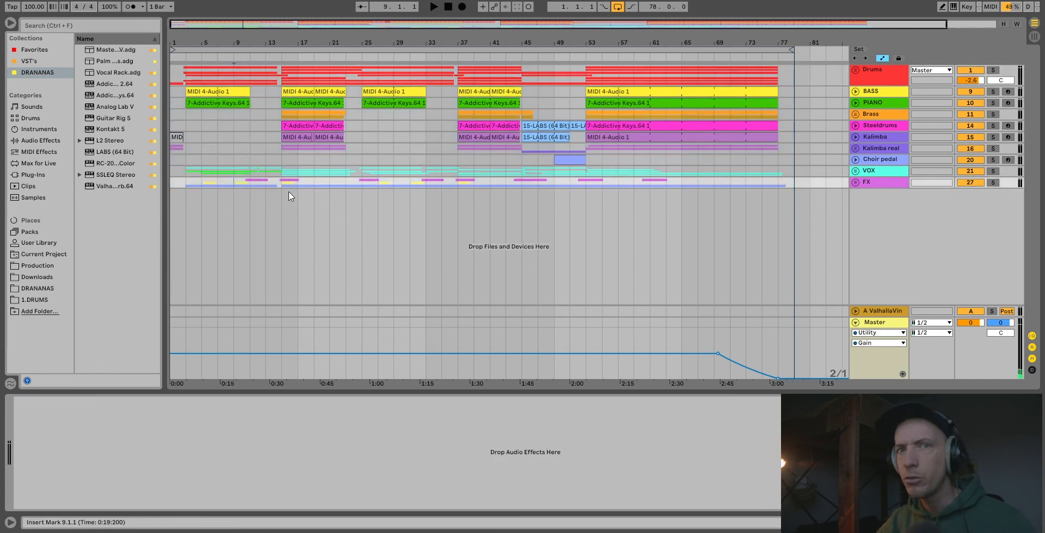
left_click(113, 532)
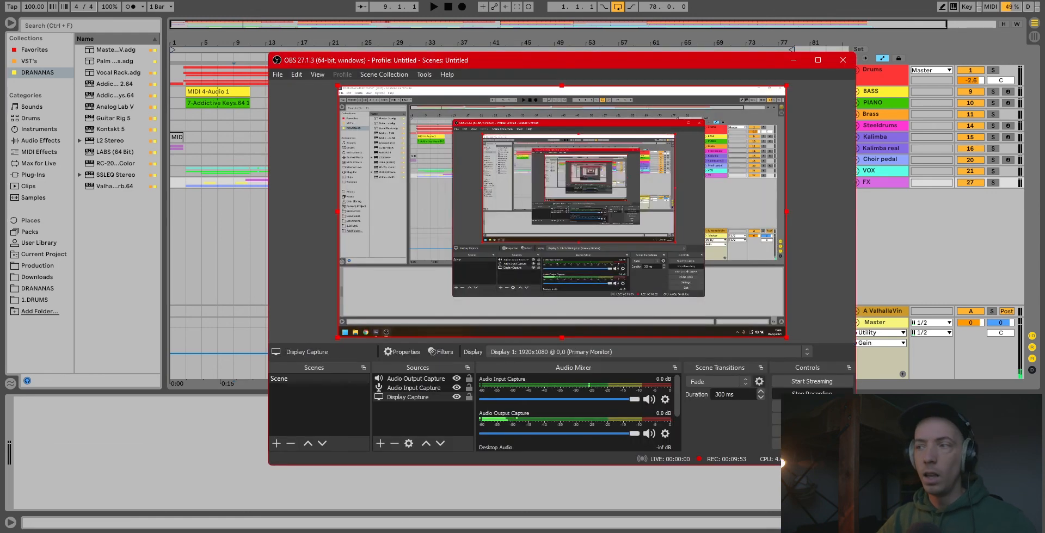